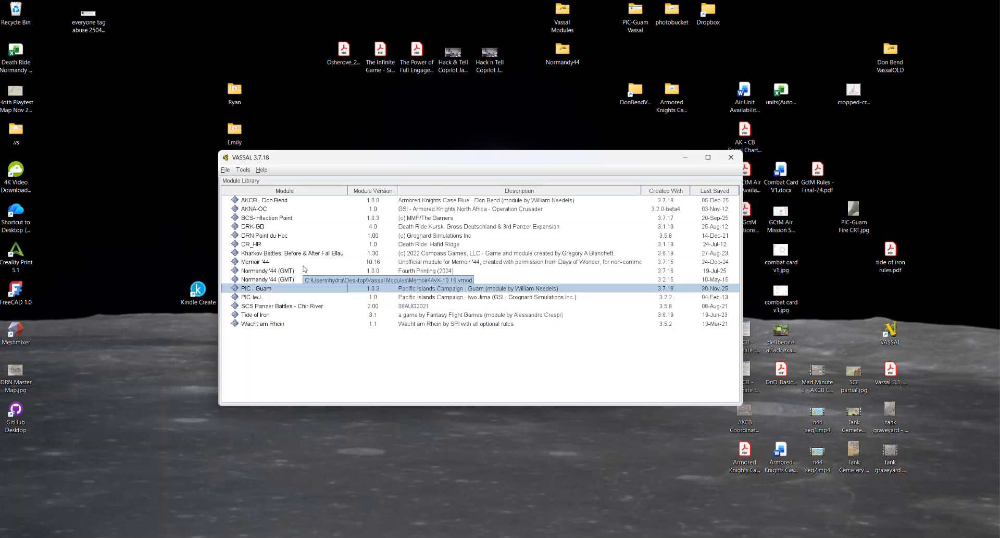
Step: Open the AKCB - Don Bend module from the module library
click(285, 201)
right_click(285, 201)
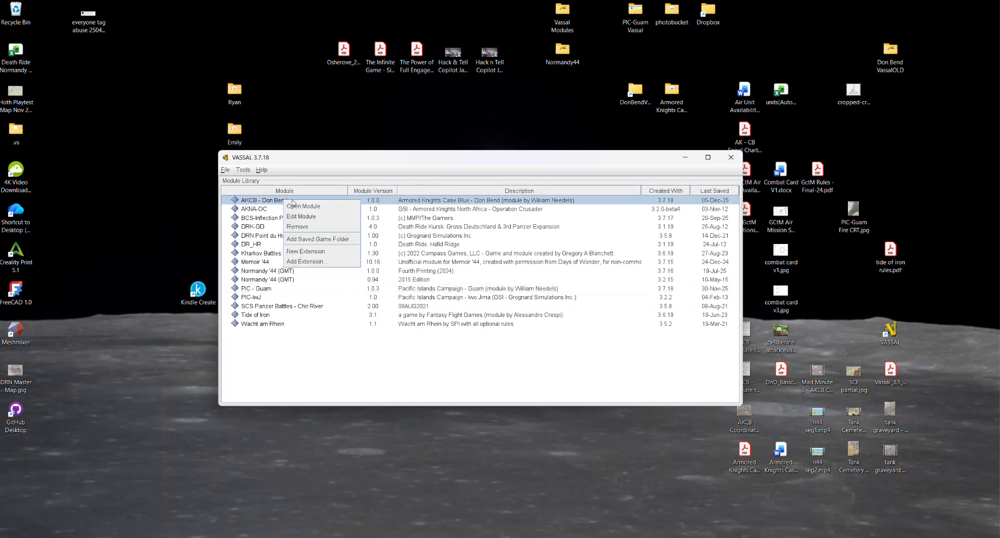
click(295, 206)
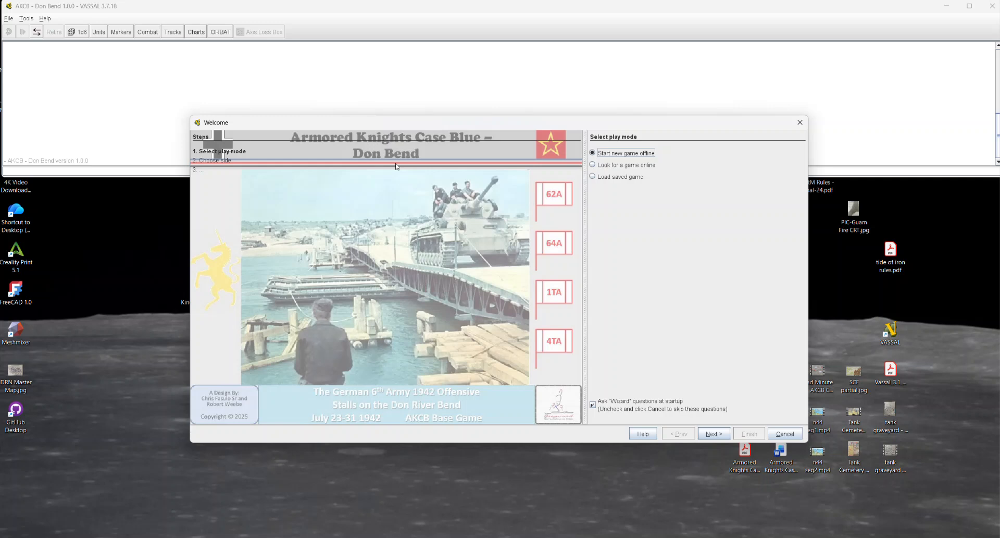
Step: Load the saved game demo 251205.vsav offline and decline starting a new logfile
click(597, 180)
click(714, 433)
click(641, 154)
click(151, 130)
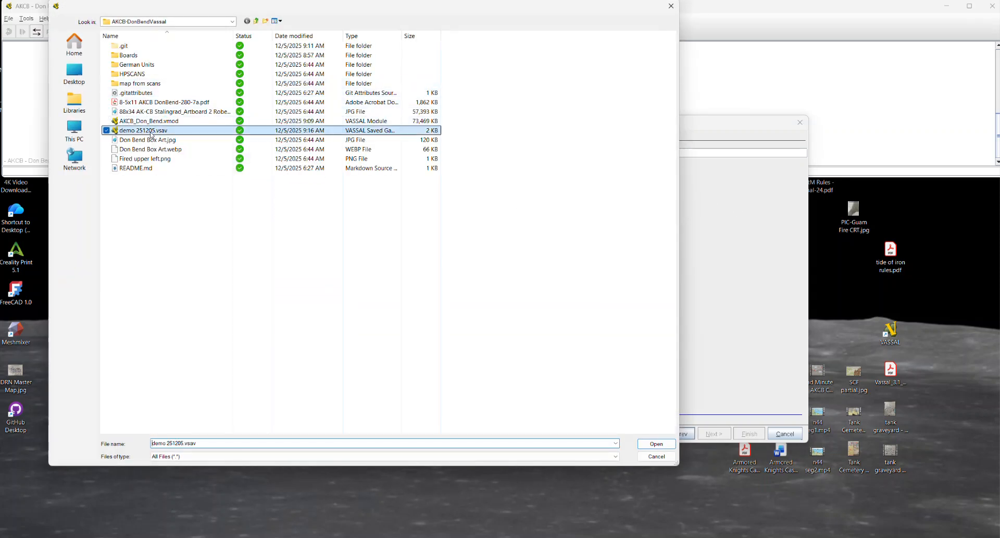
click(646, 443)
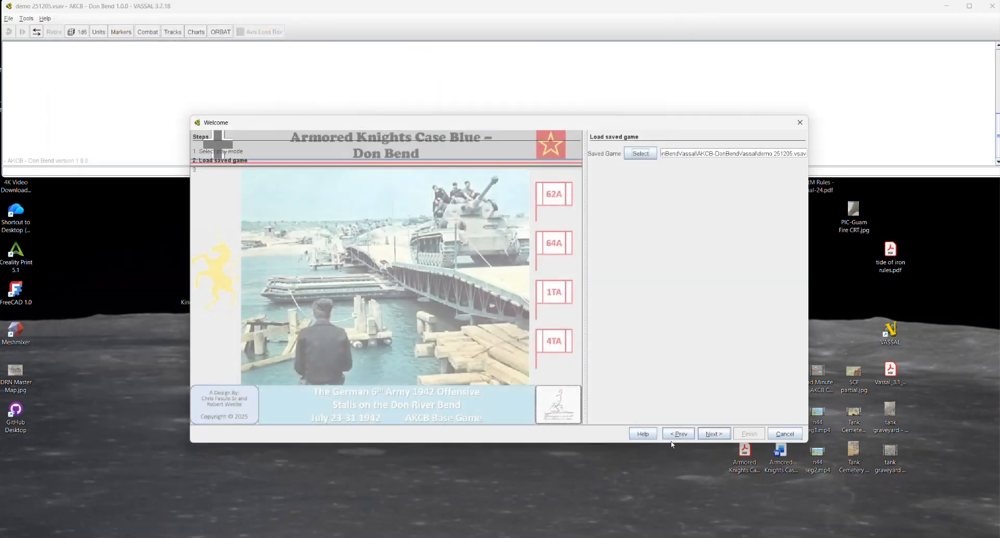
click(716, 438)
click(749, 434)
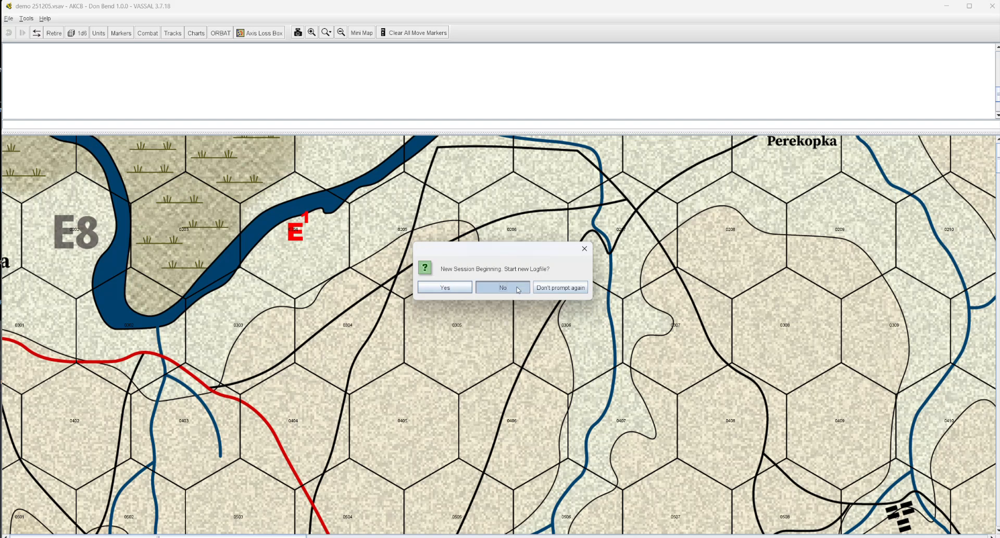
click(519, 287)
Step: Jump to the Lipologovsky area with the mini map and examine the surrounding terrain down to Kalach
click(362, 33)
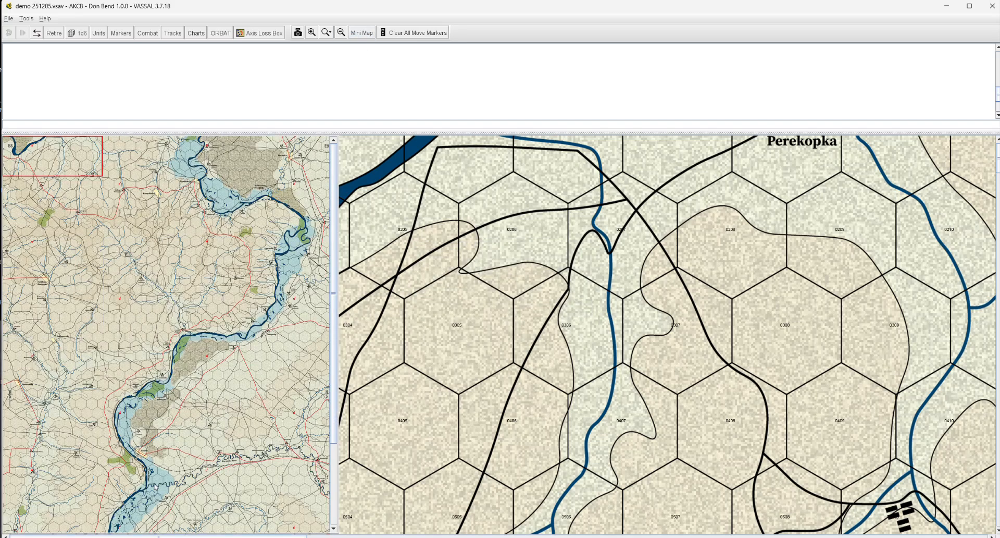
click(91, 392)
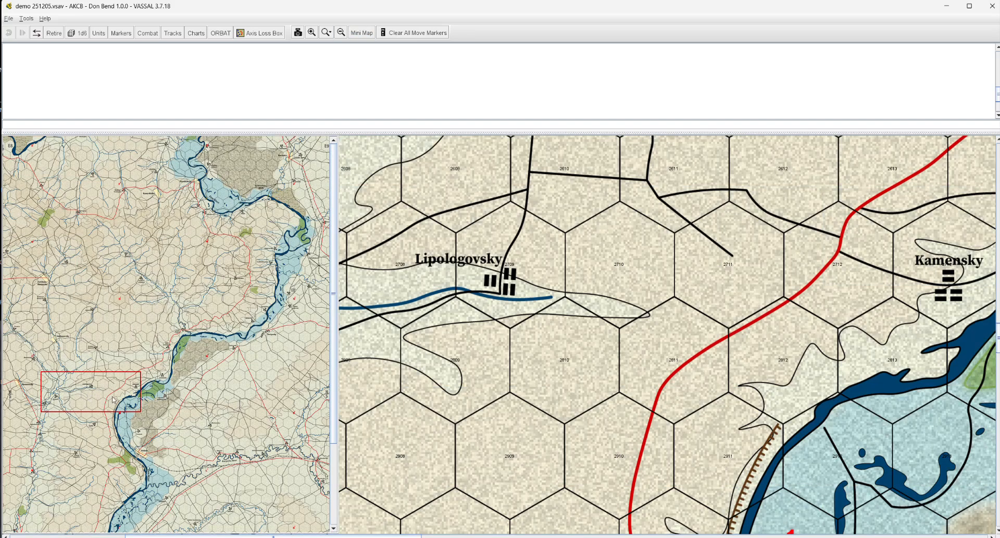
click(362, 33)
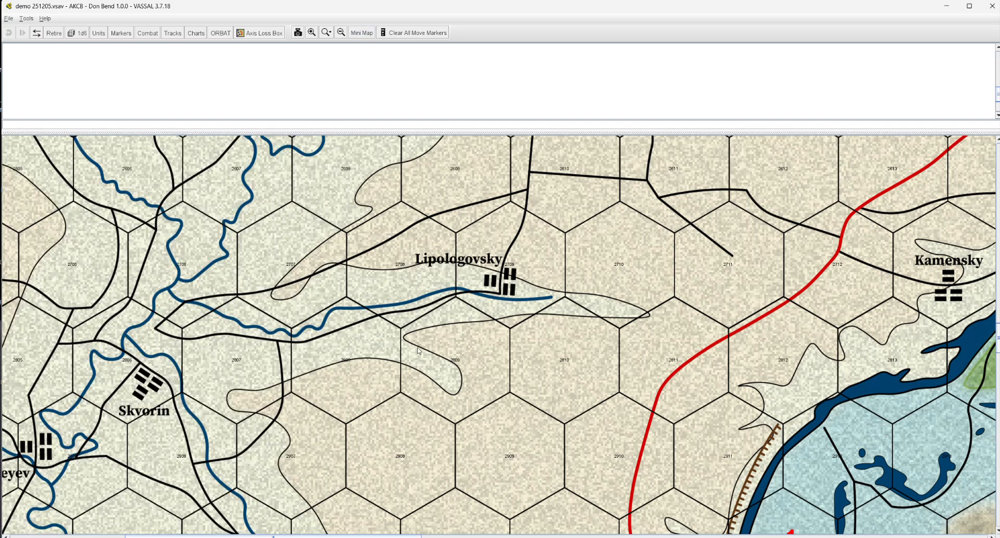
scroll(582, 365, down, 1)
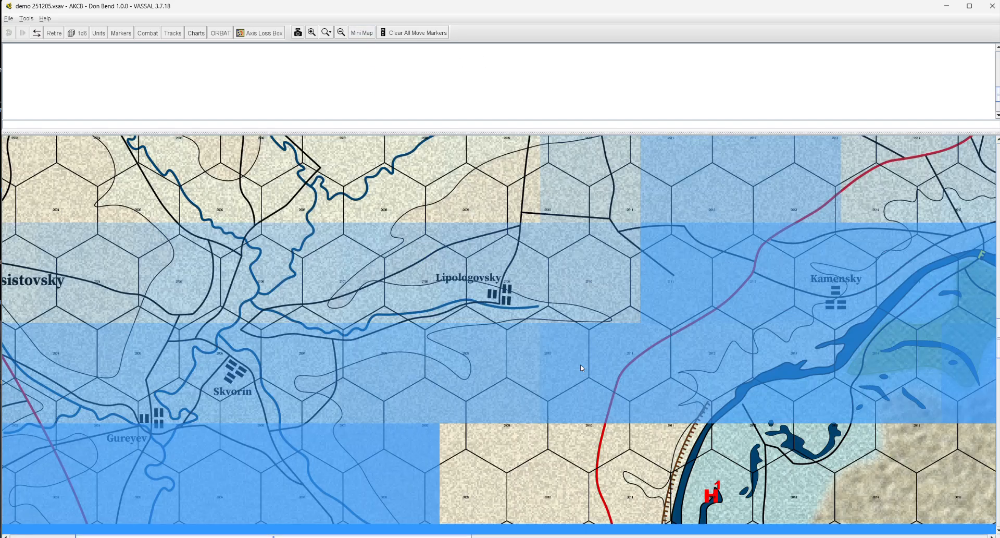
scroll(561, 365, down, 3)
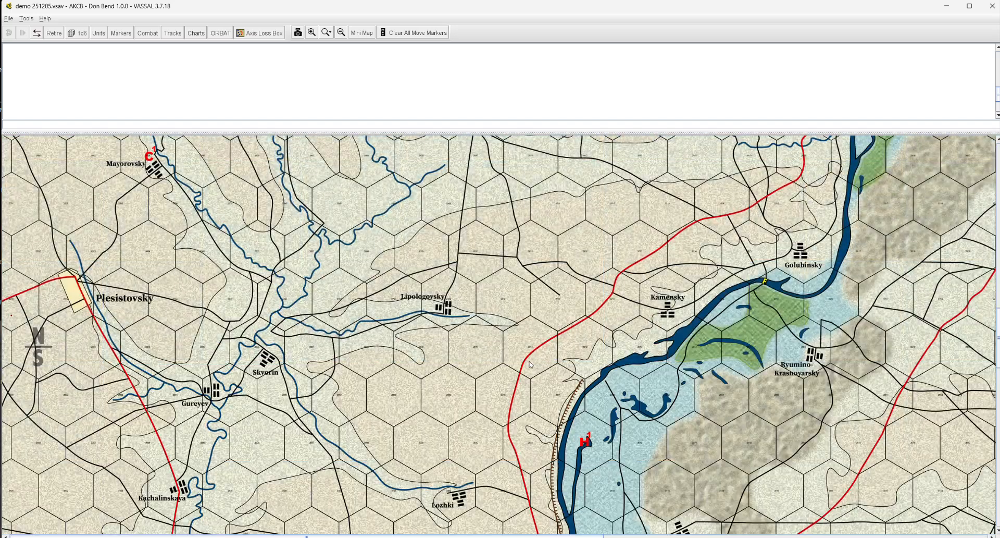
scroll(520, 363, down, 1)
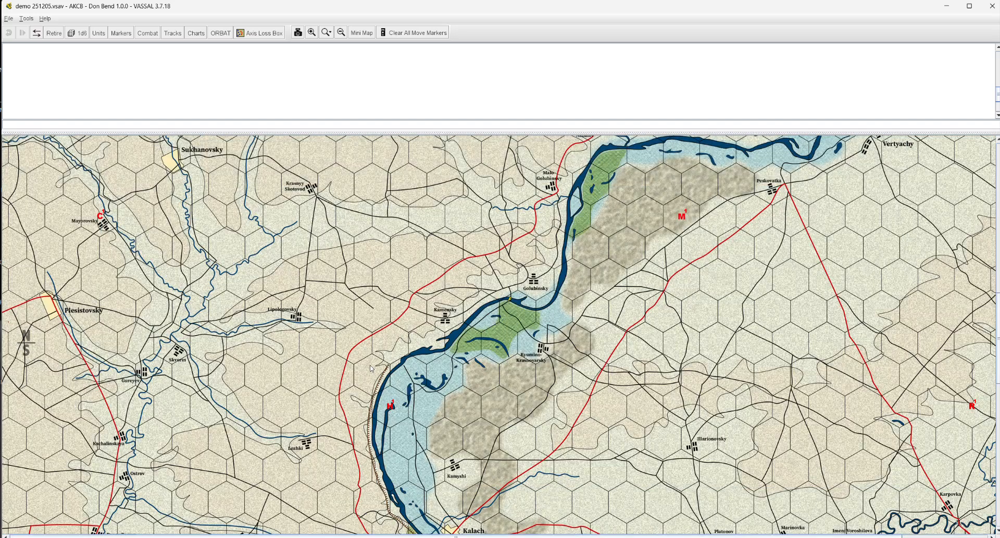
scroll(312, 384, down, 3)
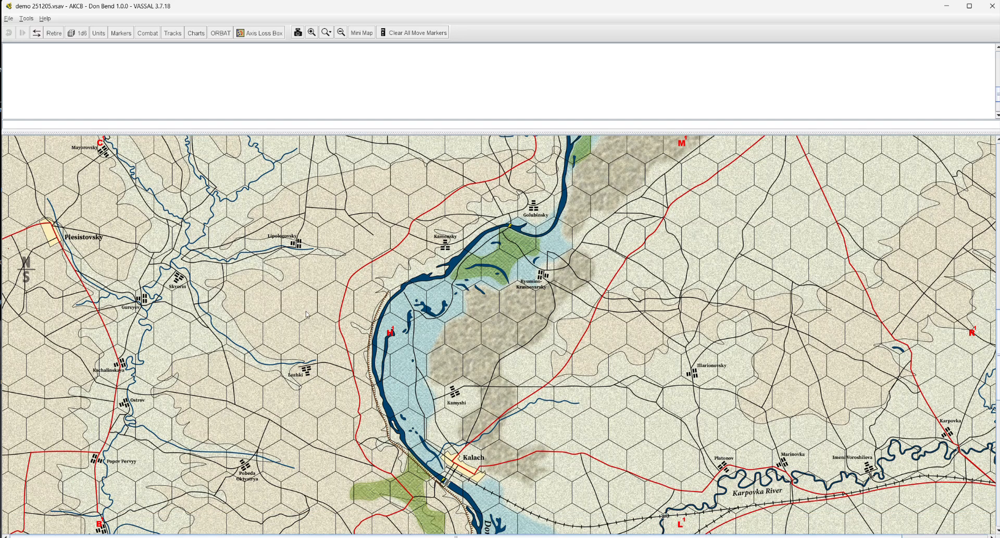
Step: Outline the map area between Gureyev and Kalach with a selection rectangle, giving the map more height than the message log
drag(184, 199, 493, 494)
drag(204, 133, 213, 113)
drag(149, 138, 582, 529)
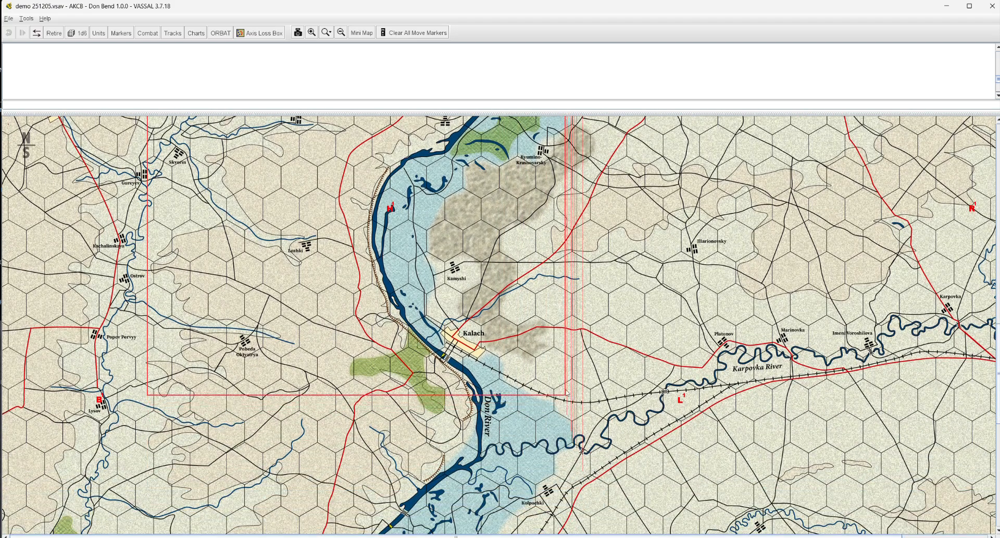
scroll(493, 271, up, 5)
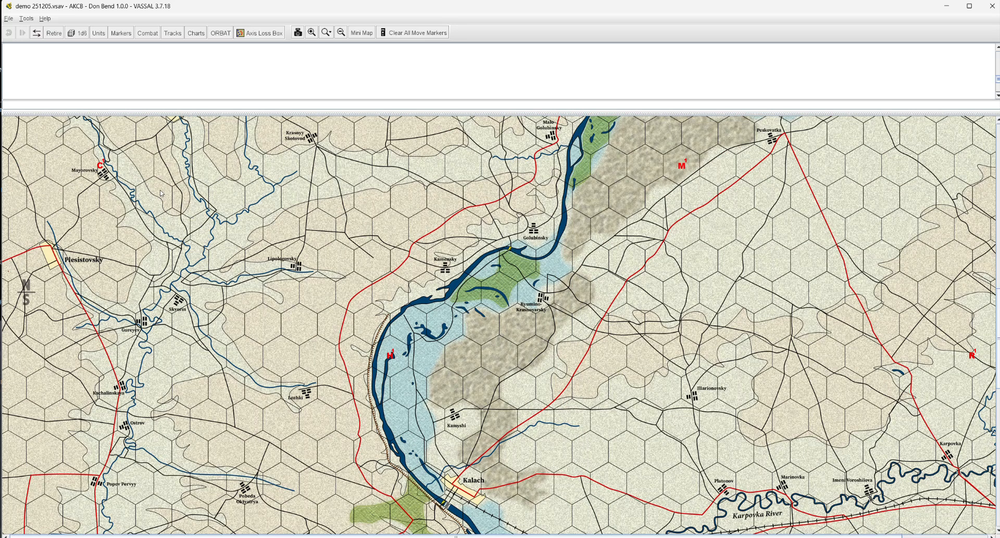
drag(135, 132, 556, 437)
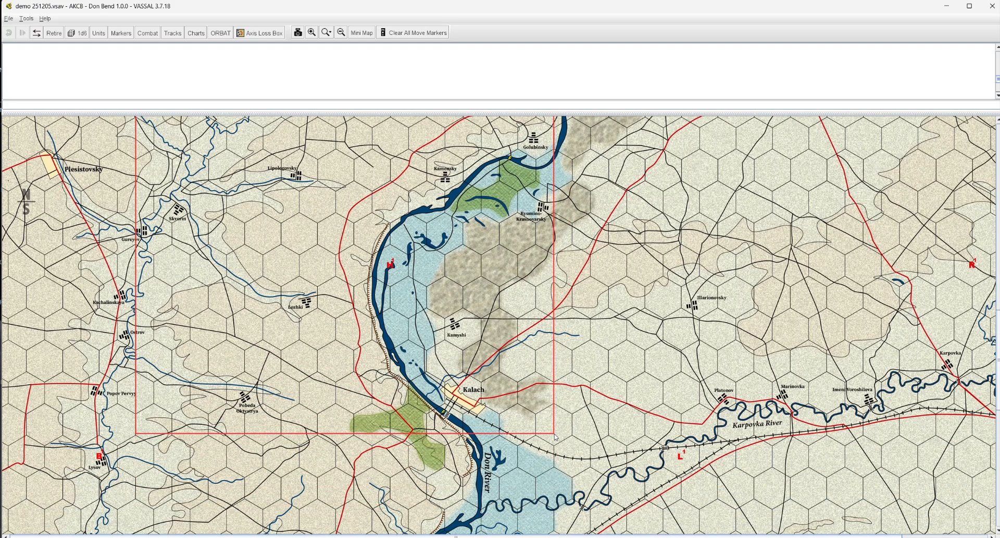
drag(556, 437, 555, 433)
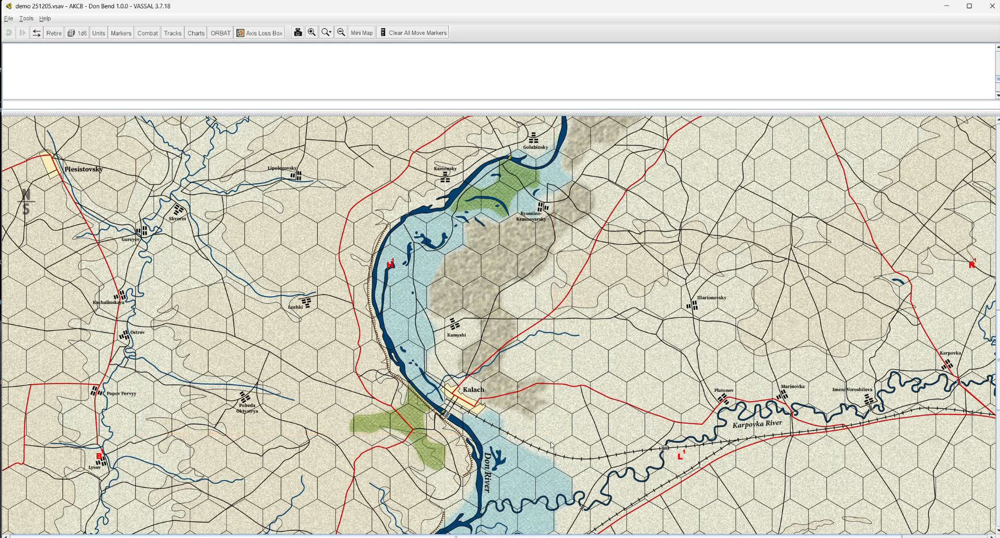
scroll(405, 348, up, 3)
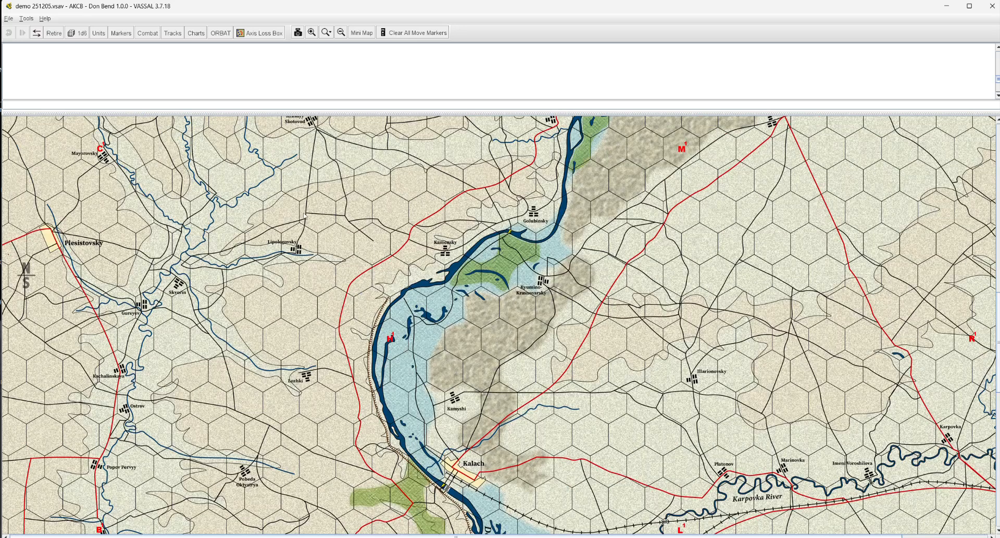
Step: Place the German 3 Mot HQ counter from the units palette in hex 2607 and move it through 2809 to 2810
click(101, 36)
drag(131, 81, 189, 142)
drag(95, 99, 282, 298)
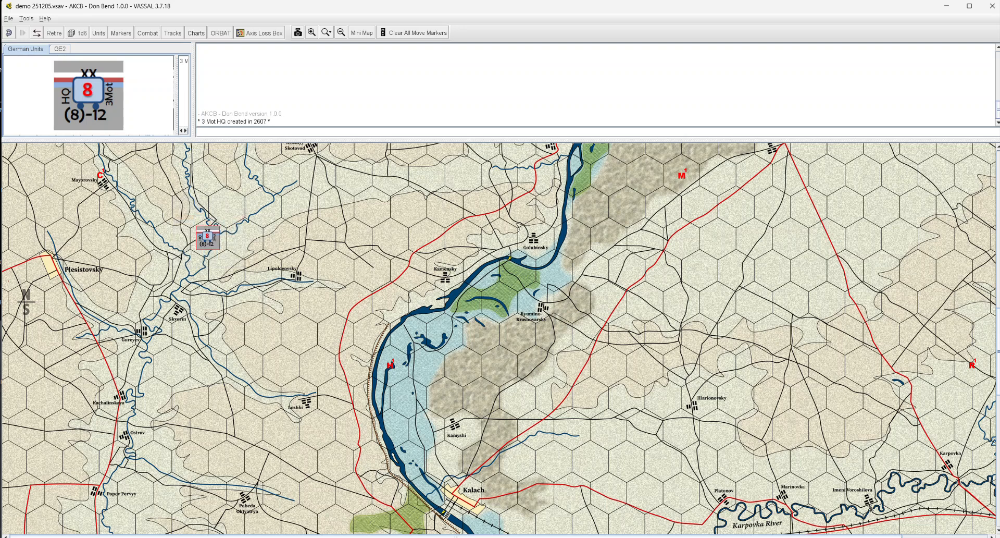
drag(211, 244, 275, 313)
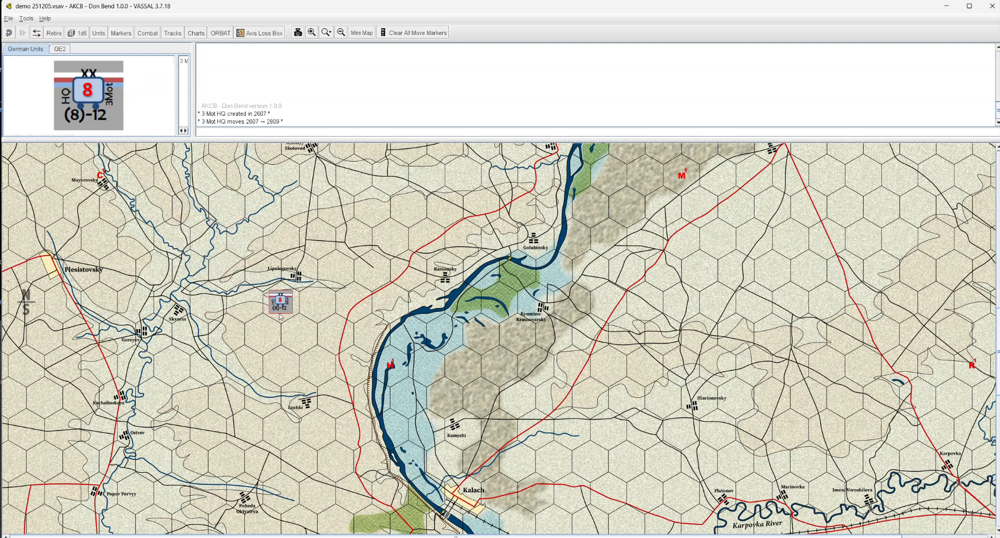
drag(286, 307, 316, 307)
Step: Examine the map around the 3 Mot HQ counter at several zoom levels, out to the northern map area
scroll(315, 308, up, 2)
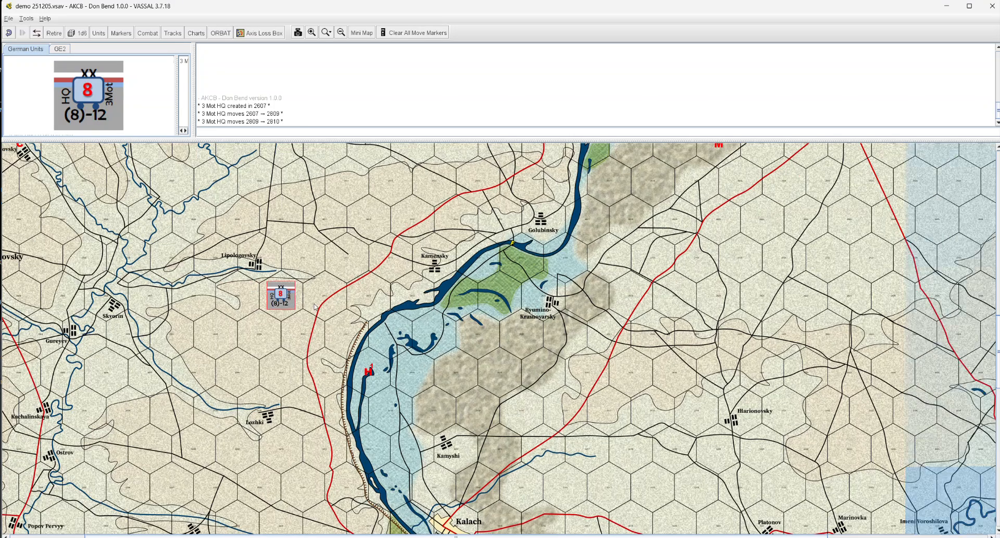
scroll(295, 299, up, 1)
scroll(191, 293, left, 4)
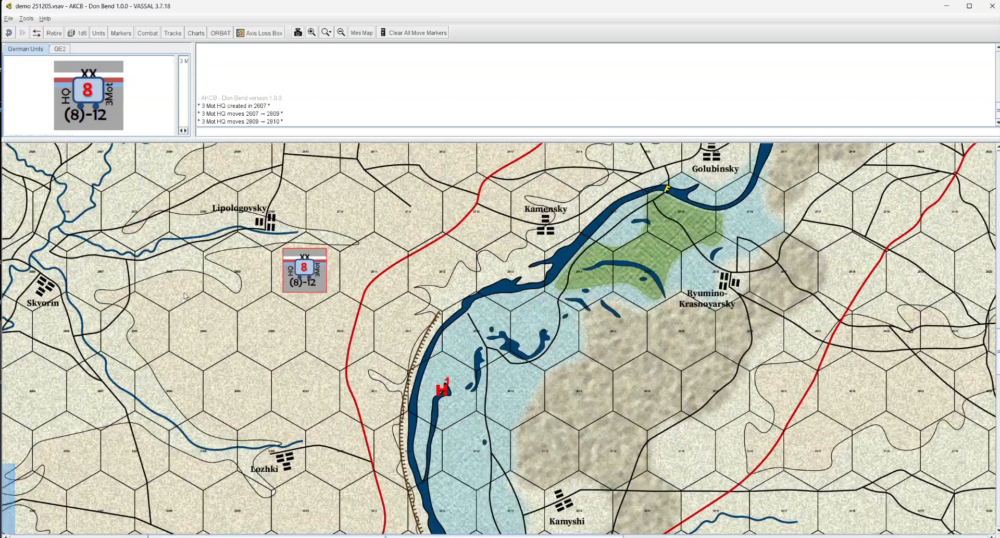
scroll(330, 299, up, 2)
scroll(353, 287, up, 3)
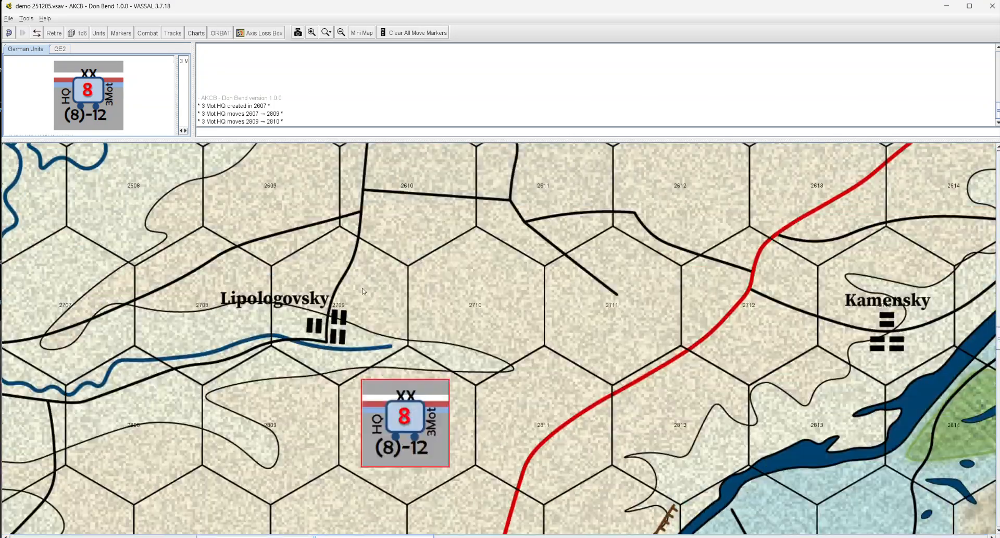
scroll(363, 292, down, 1)
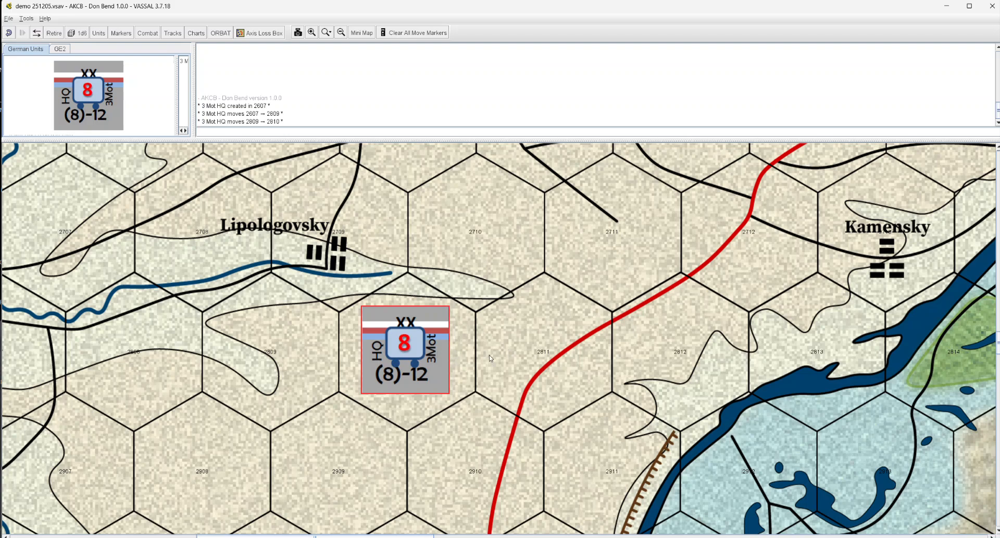
scroll(489, 357, up, 1)
scroll(490, 357, down, 5)
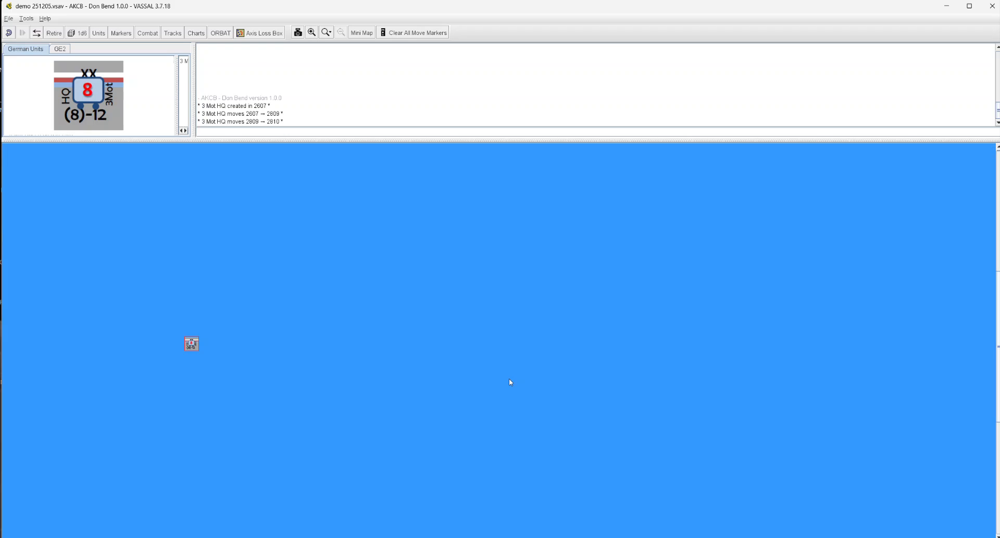
scroll(328, 371, up, 3)
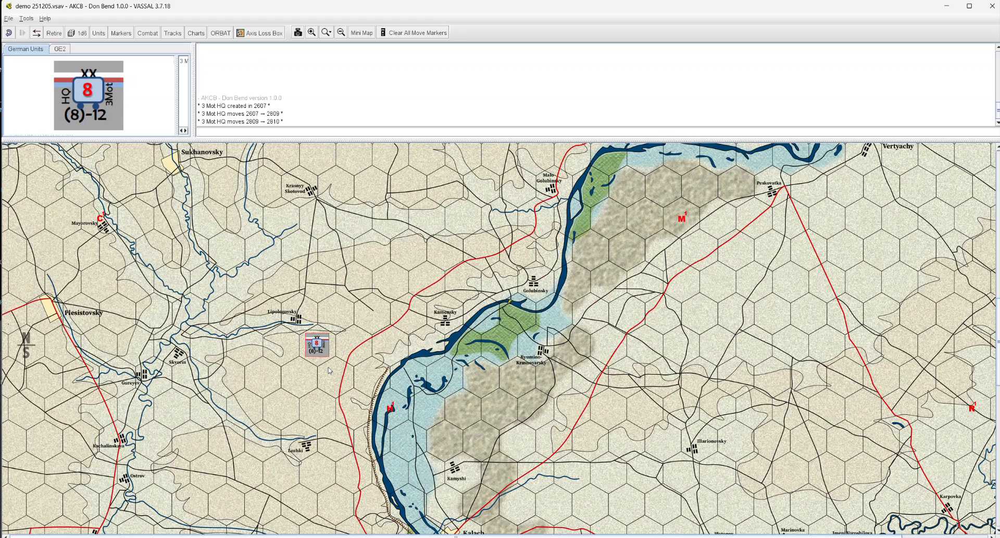
scroll(329, 371, down, 3)
scroll(252, 341, up, 5)
scroll(252, 341, up, 1)
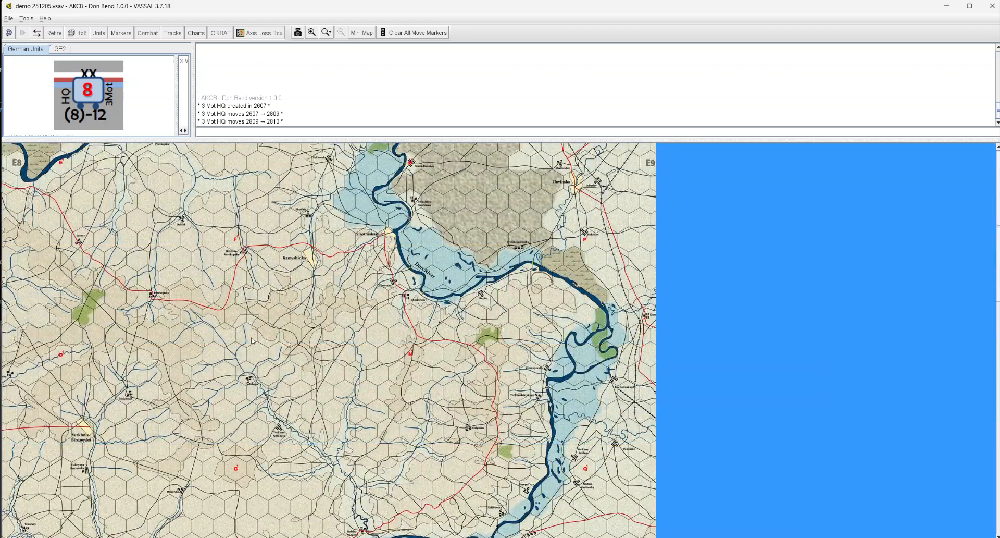
Step: Send repeated map flares at hex 0202 near the E8 map label
alt+click(9, 166)
alt+click(14, 167)
alt+click(20, 167)
alt+click(20, 168)
alt+click(20, 168)
alt+click(20, 168)
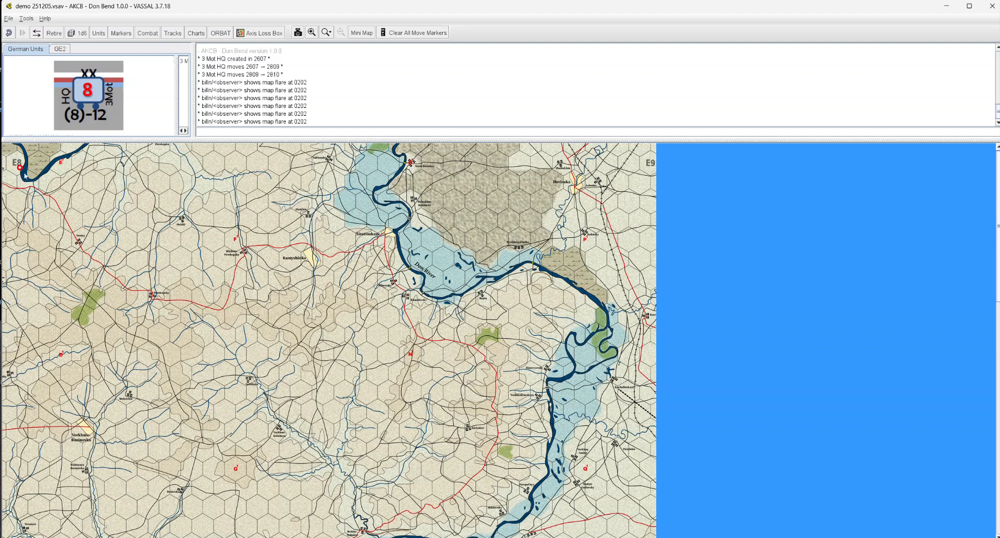
Step: View the module's About screen with its version and credits, and close it
scroll(263, 312, down, 7)
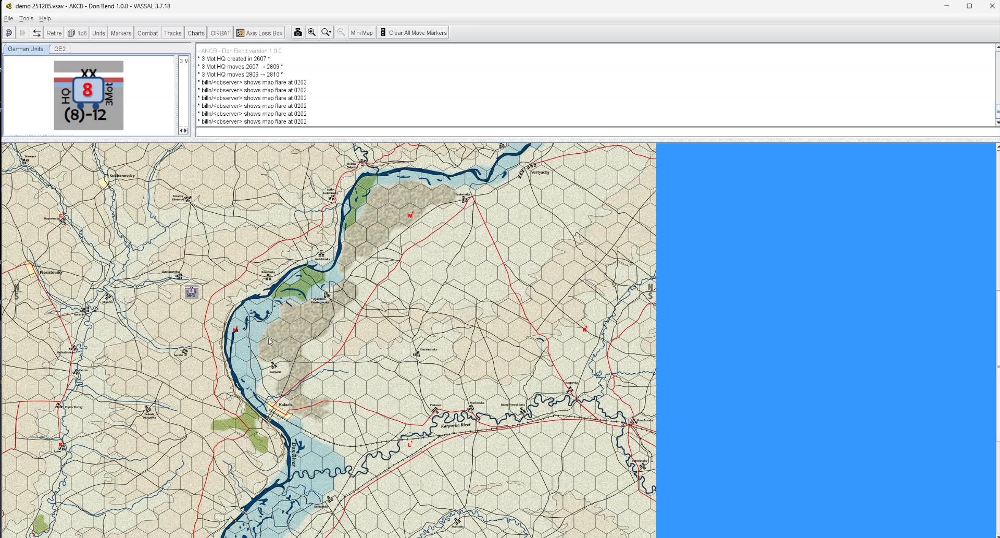
scroll(264, 341, up, 1)
scroll(188, 323, down, 1)
scroll(190, 321, left, 8)
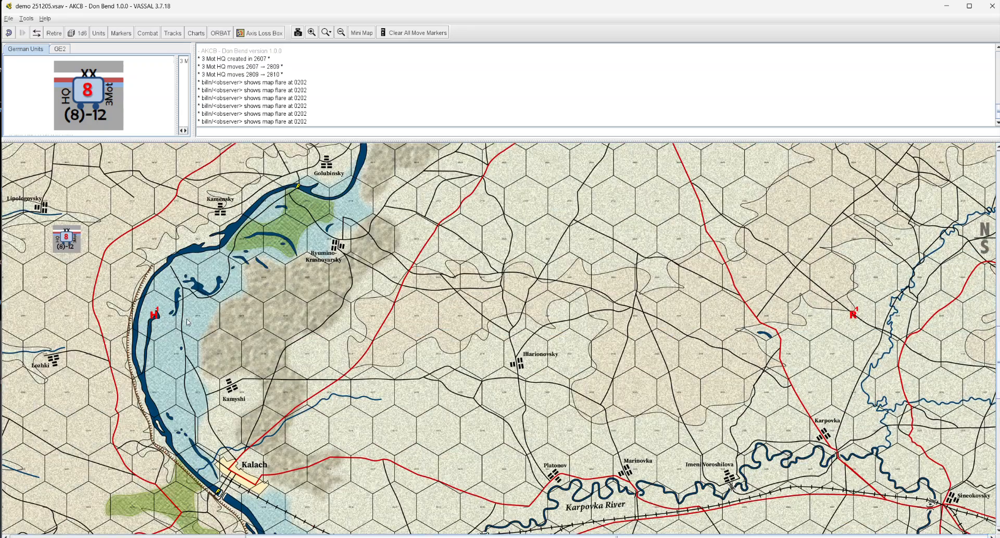
scroll(251, 319, up, 1)
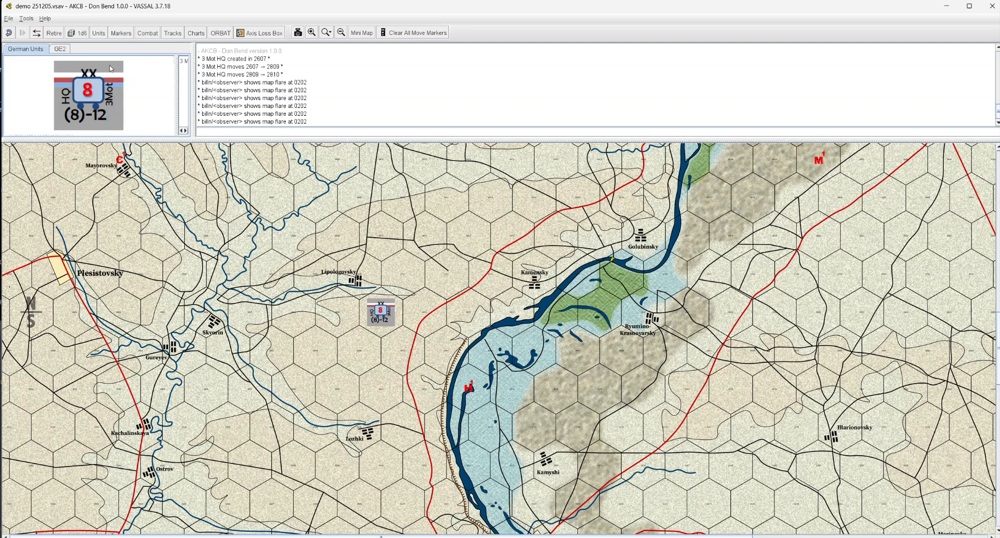
click(45, 18)
click(58, 52)
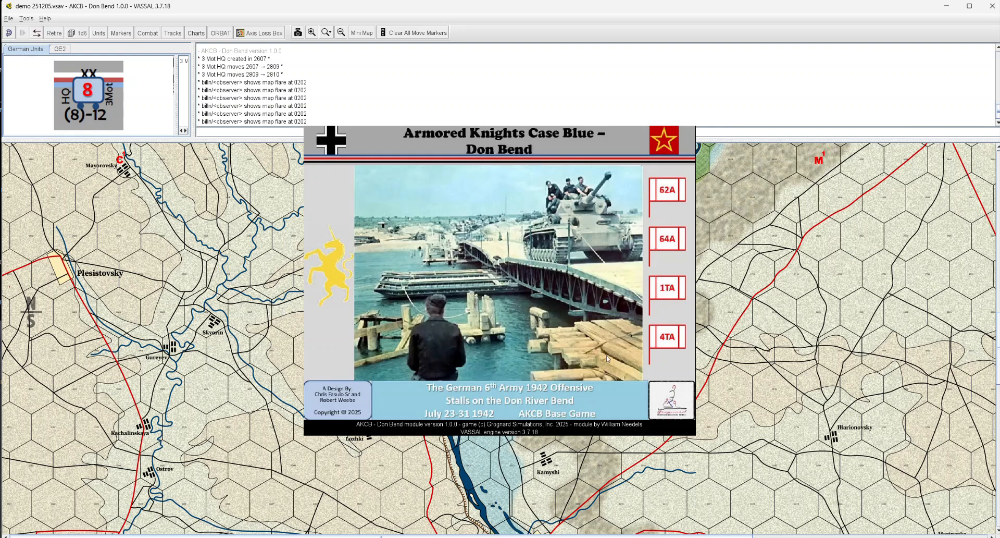
click(511, 269)
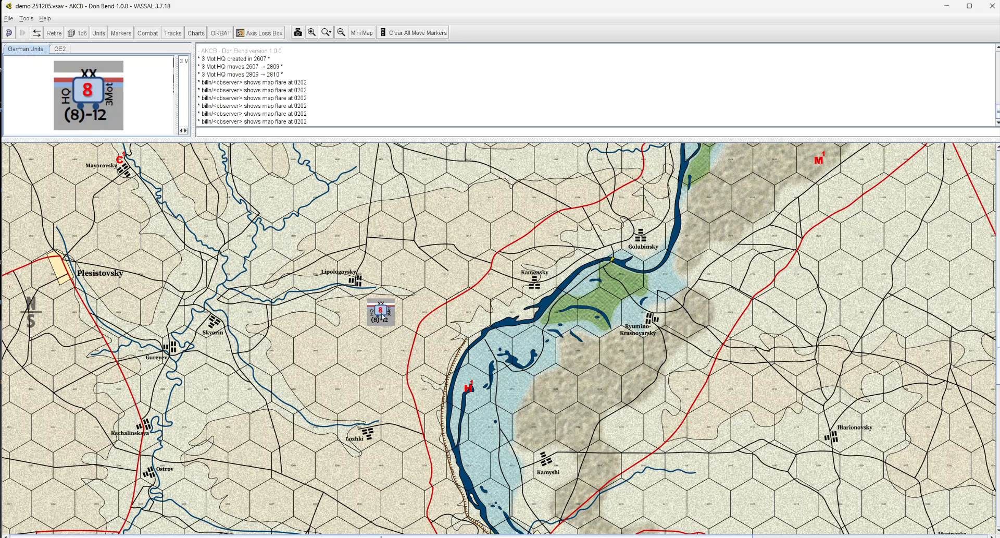
Step: Inspect the 3 Mot HQ counter near Lipologovsky in its magnified stack preview
scroll(390, 327, up, 1)
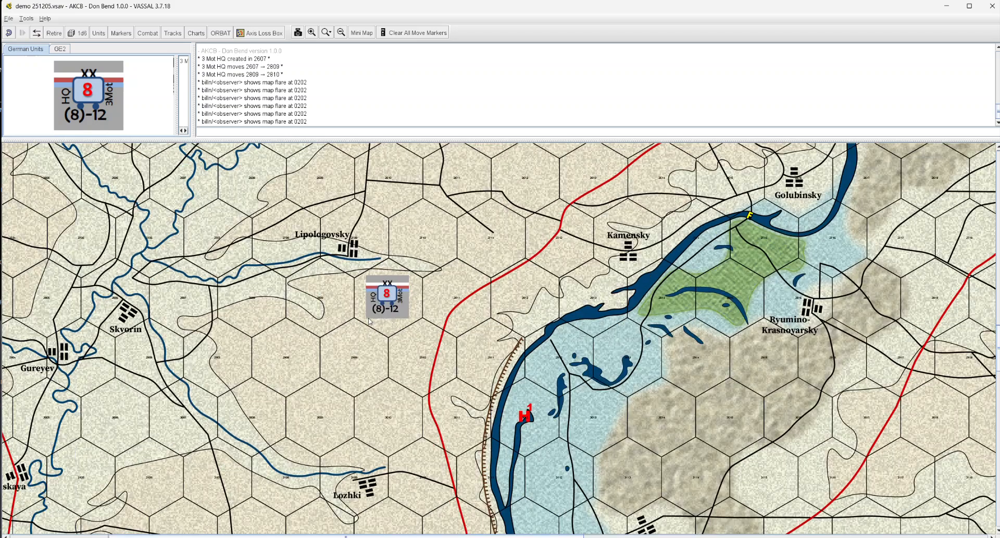
scroll(379, 319, up, 2)
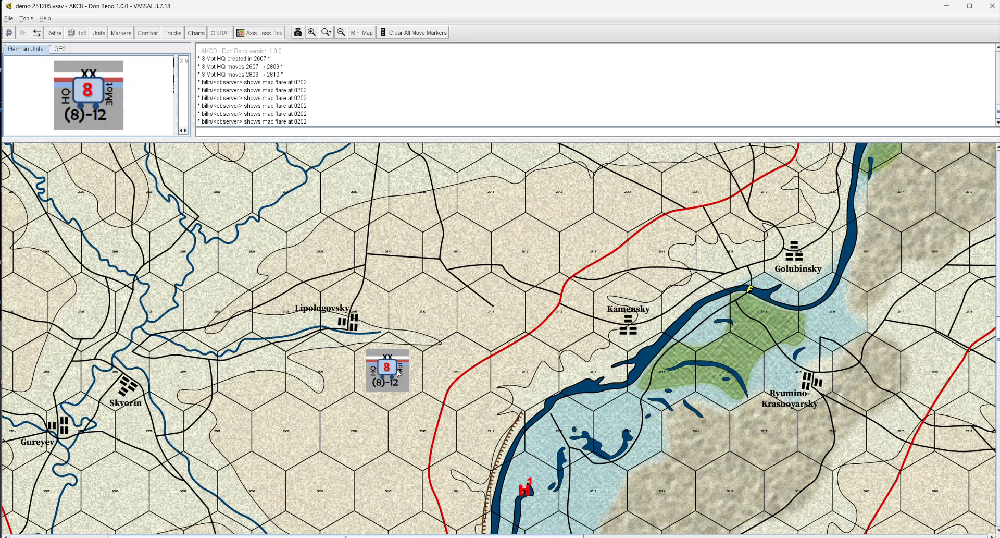
mouse_move(391, 360)
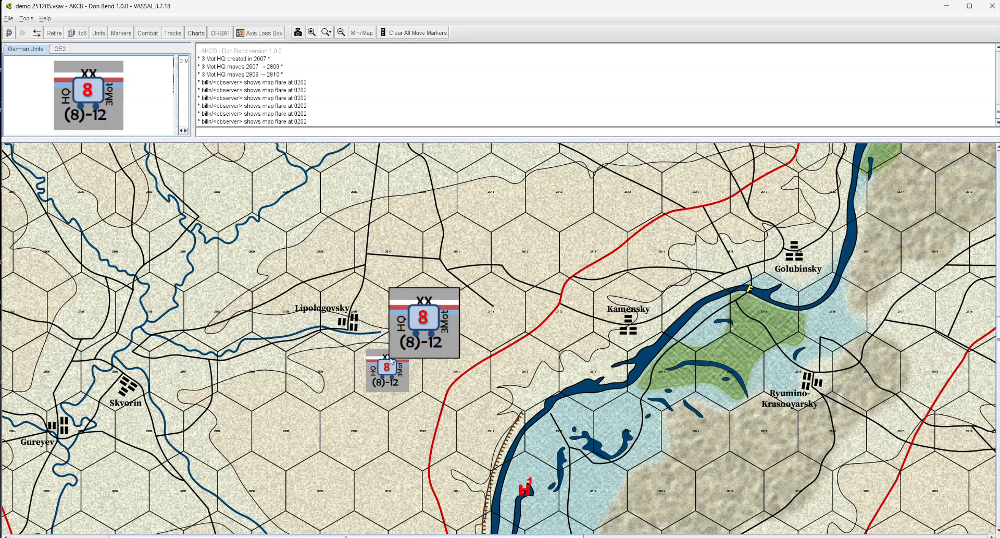
Step: Apply a step loss to the 3 Mot HQ unit and restore it with a step gain
right_click(406, 374)
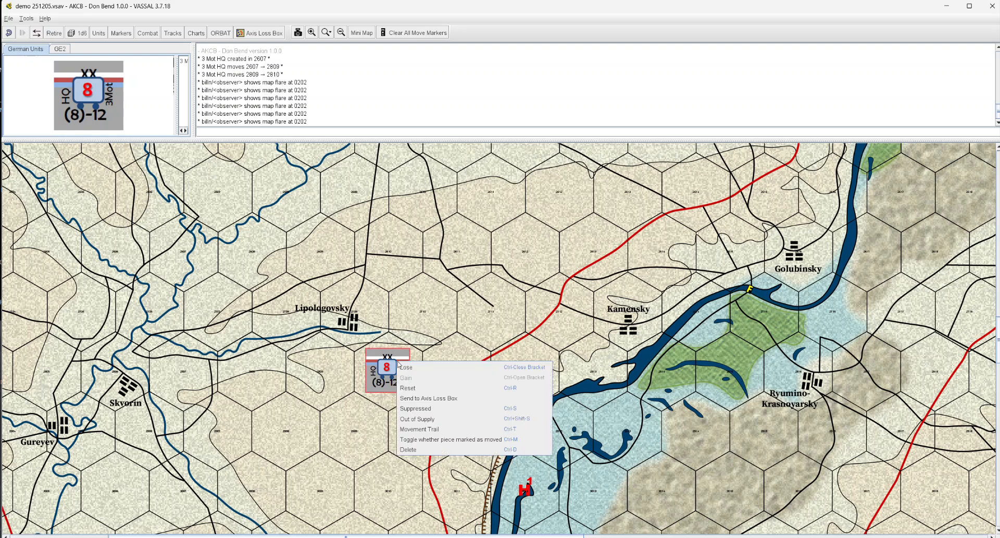
click(412, 370)
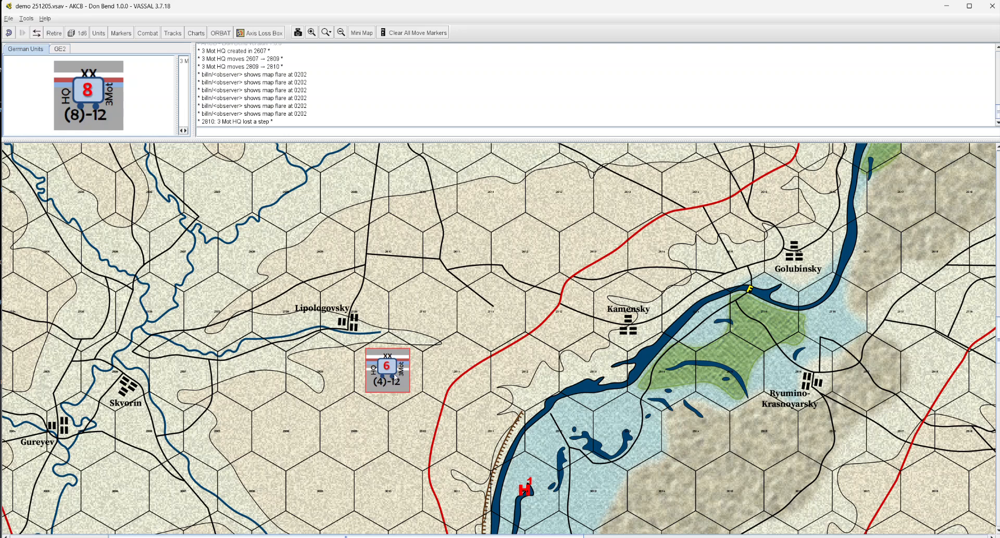
right_click(395, 373)
click(418, 388)
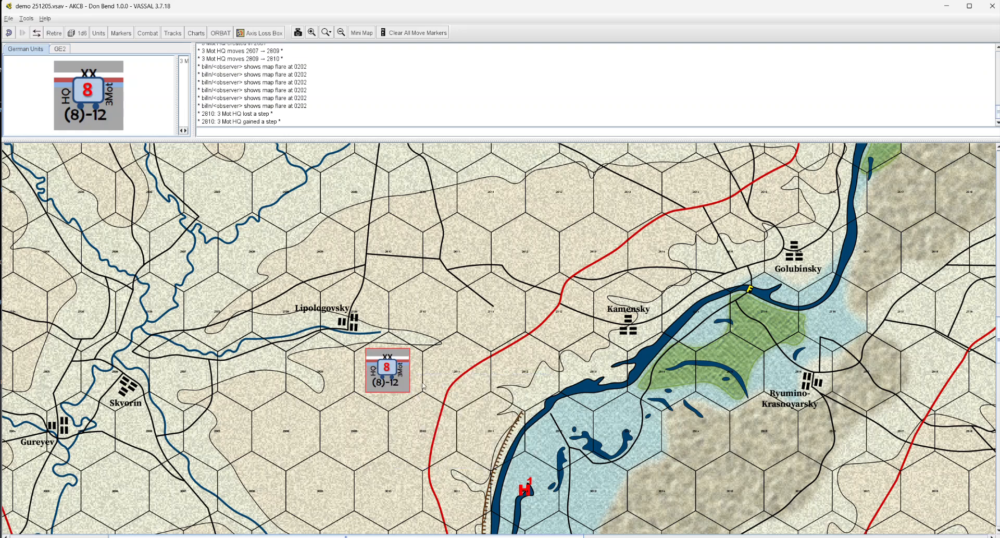
Step: Send the 3 Mot HQ counter to the Axis Loss Box and show the whole German Loss Box & Tracks chart
right_click(394, 375)
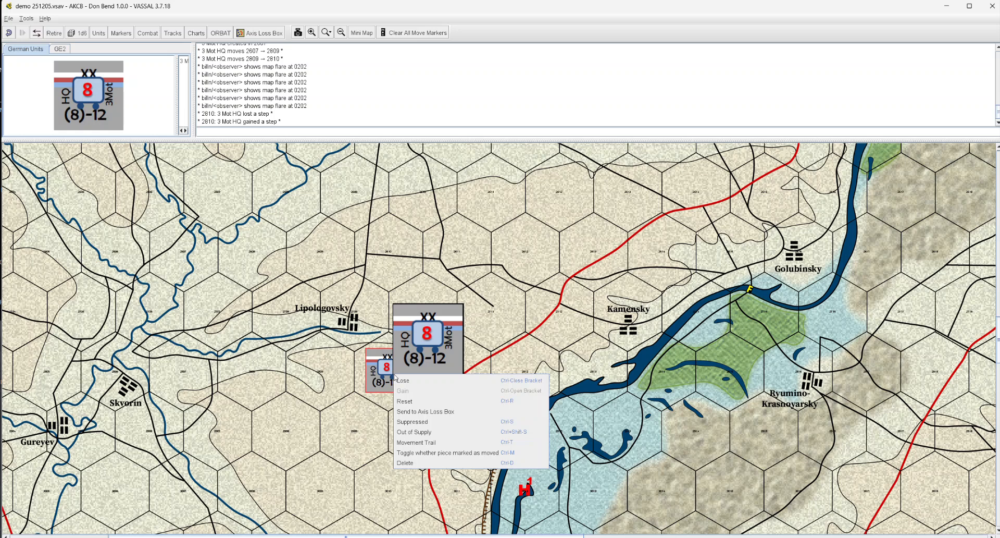
click(427, 412)
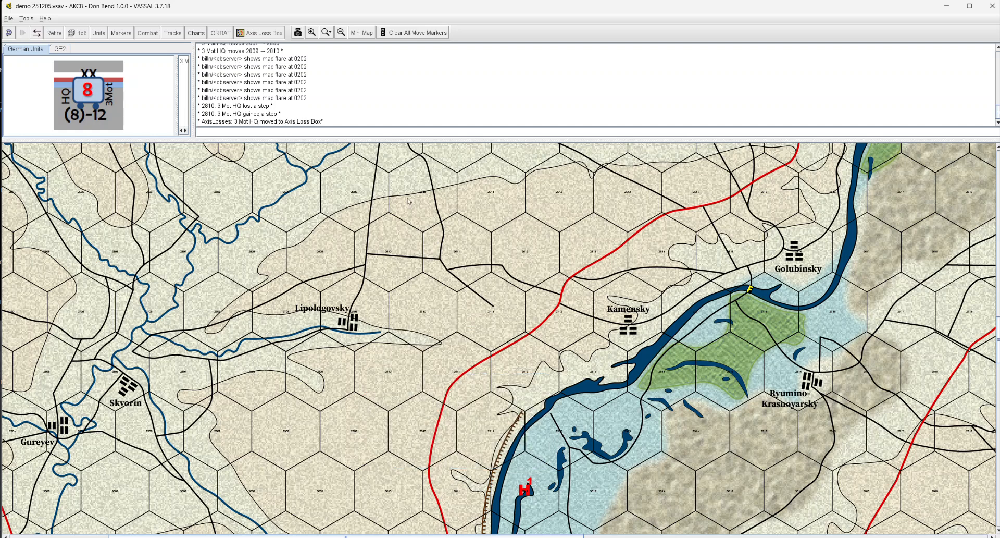
click(269, 35)
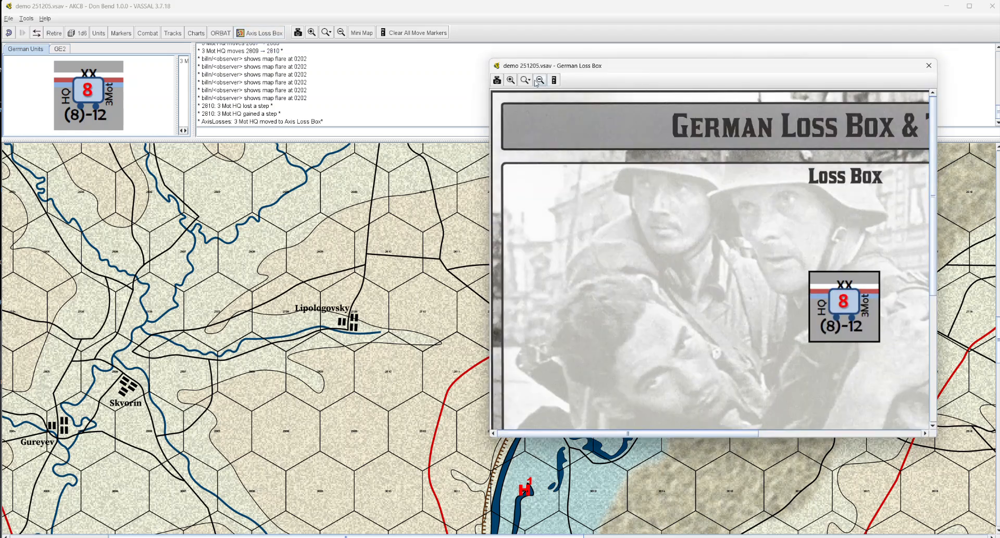
click(546, 82)
click(546, 82)
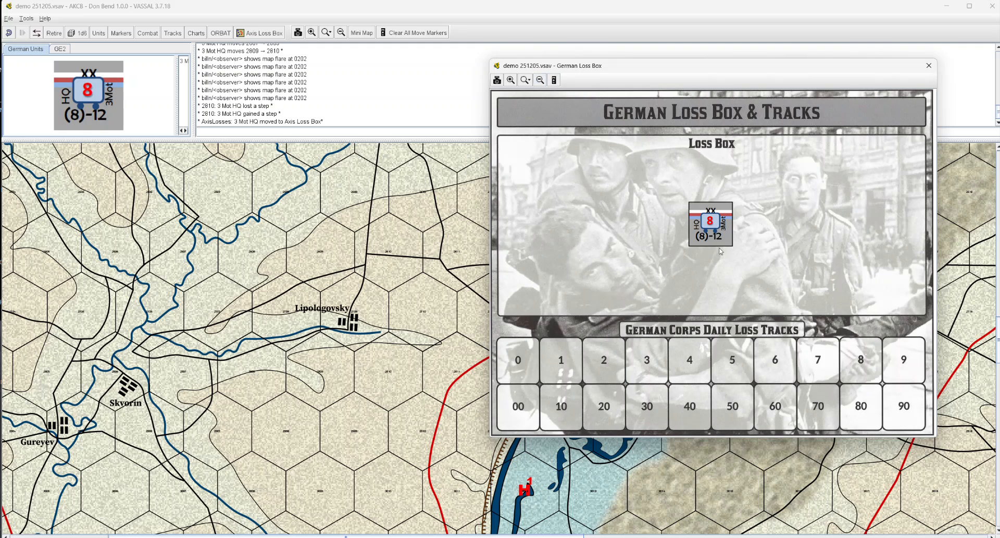
Step: Reposition the 3 Mot HQ counter in the upper-left corner of the Loss Box and look at its available commands
drag(718, 228, 537, 165)
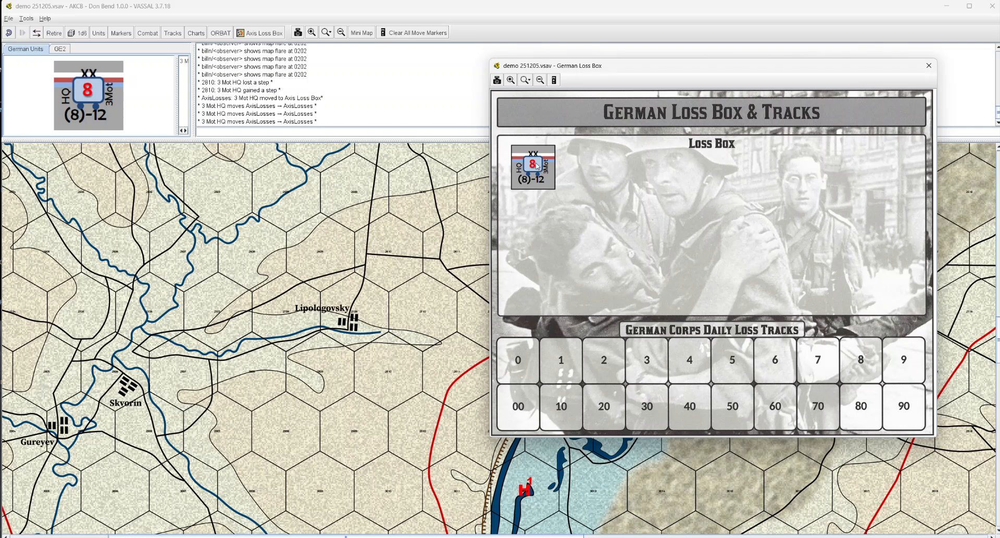
right_click(536, 165)
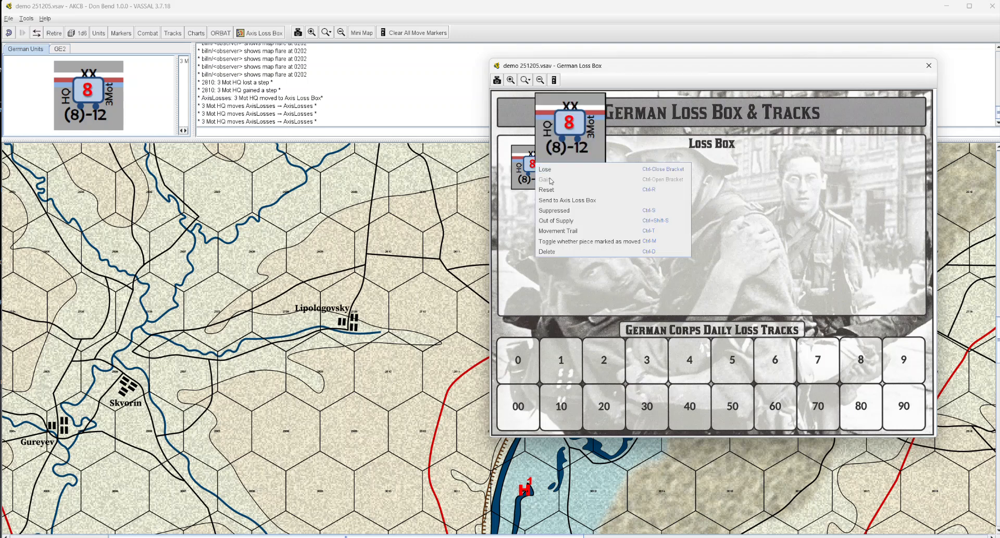
click(615, 78)
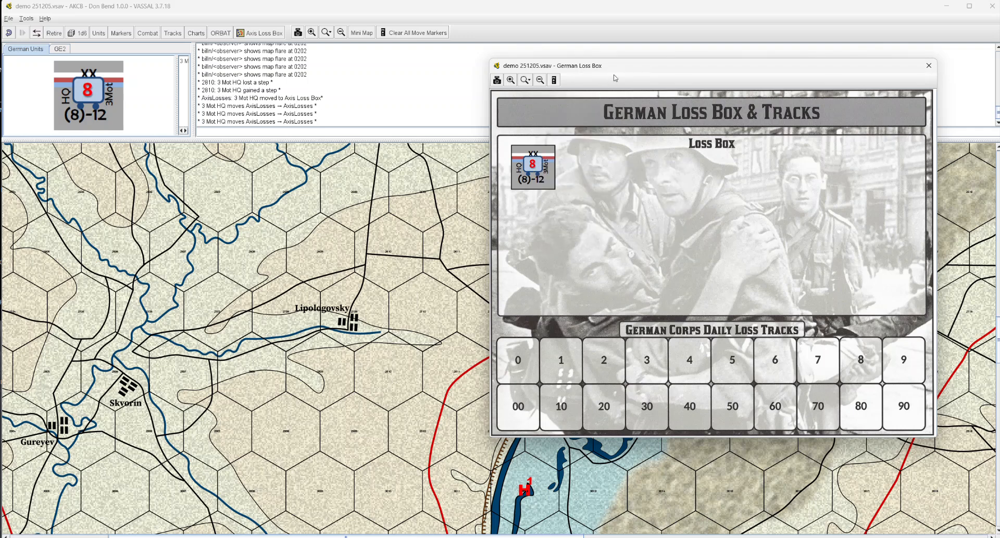
Step: Undo the counter's moves inside the Loss Box and its transfer there from the map
click(8, 34)
click(8, 33)
click(8, 34)
click(7, 33)
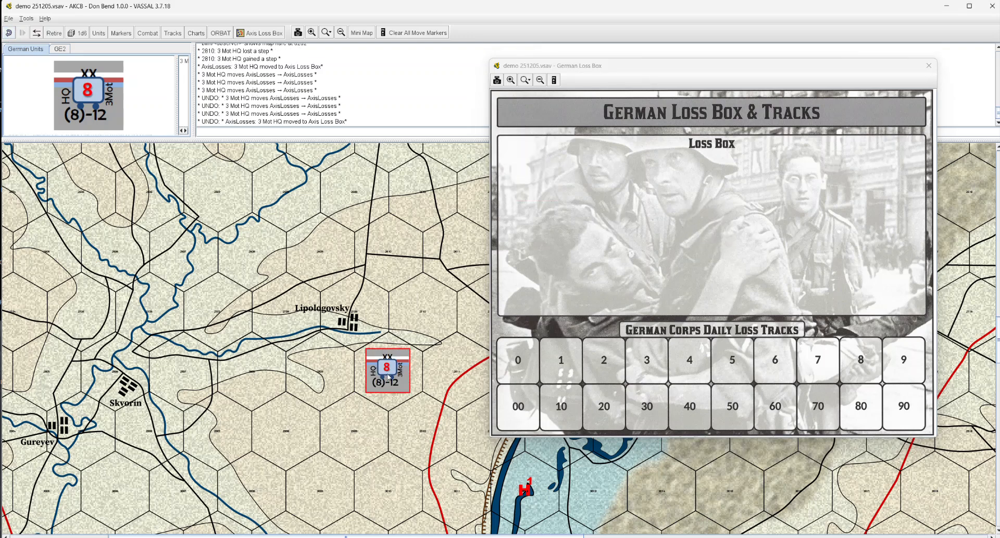
Step: Move the 3 Mot HQ counter from hex 2810 into the German Loss Box and back, twice, and check its commands
mouse_move(388, 376)
mouse_down()
mouse_move(605, 279)
mouse_move(399, 374)
mouse_move(539, 321)
mouse_move(576, 280)
mouse_move(393, 365)
mouse_up()
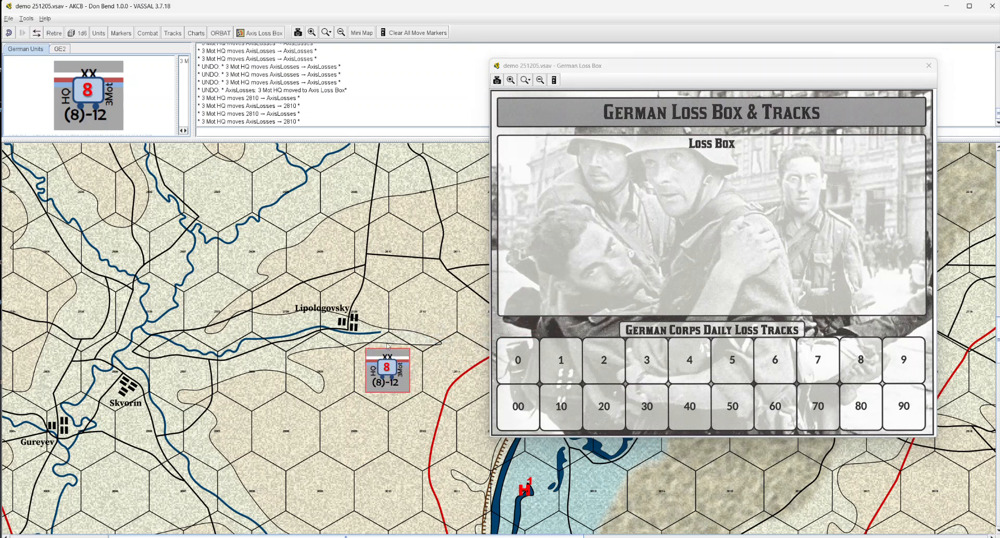
right_click(391, 373)
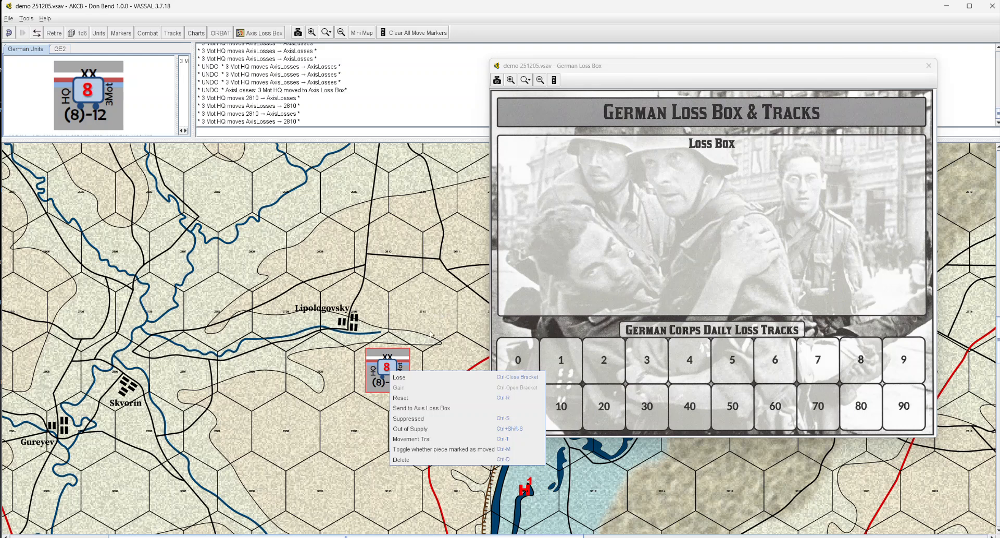
click(409, 365)
Step: Move the 3 Mot HQ counter through hex 2710 to 2610, highlight both reported moves in the log, and undo them
drag(391, 371, 394, 263)
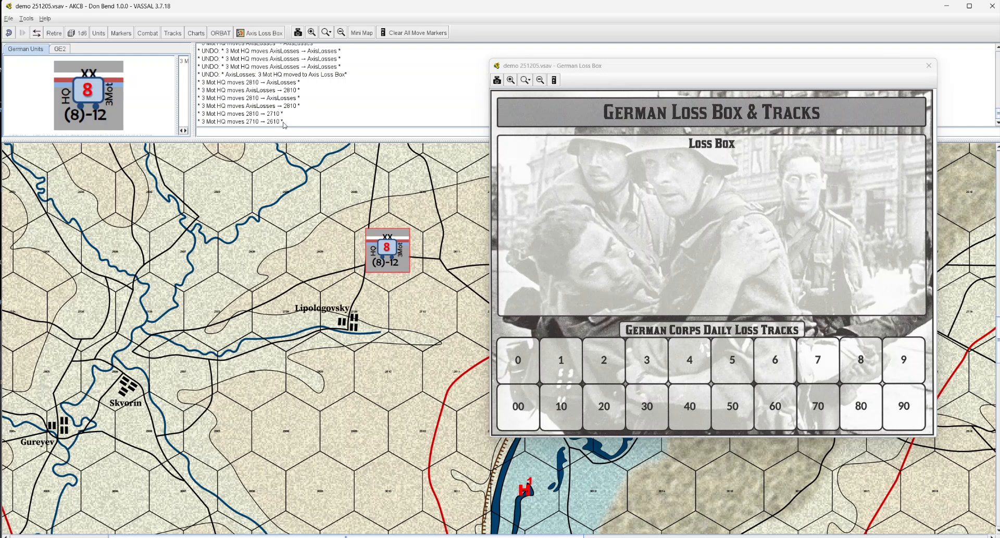
drag(287, 124, 198, 118)
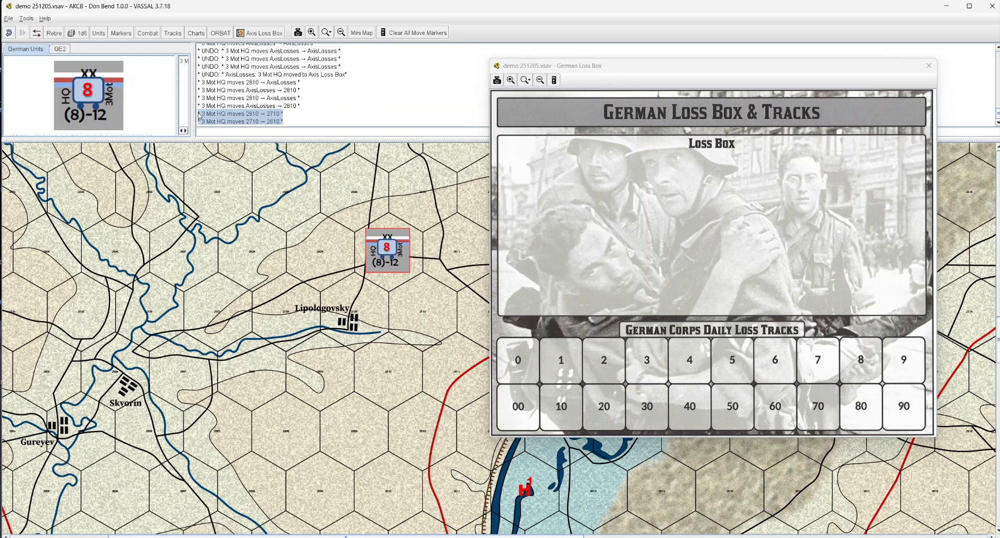
click(8, 33)
click(8, 34)
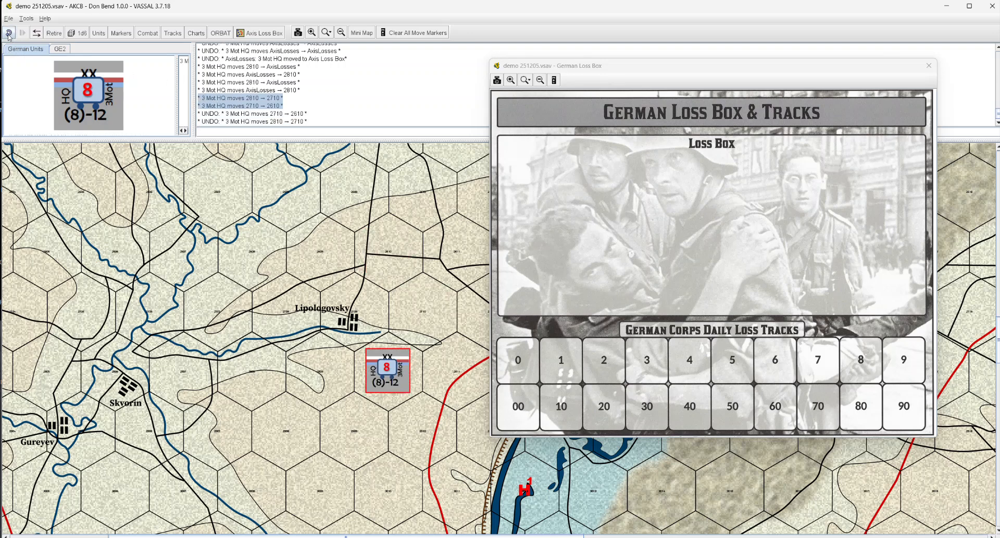
Step: Move the 3 Mot HQ counter from hex 2810 through 2709, 2708 and 2808 to 2807, and display its movement trail
drag(381, 368, 265, 387)
drag(275, 351, 203, 360)
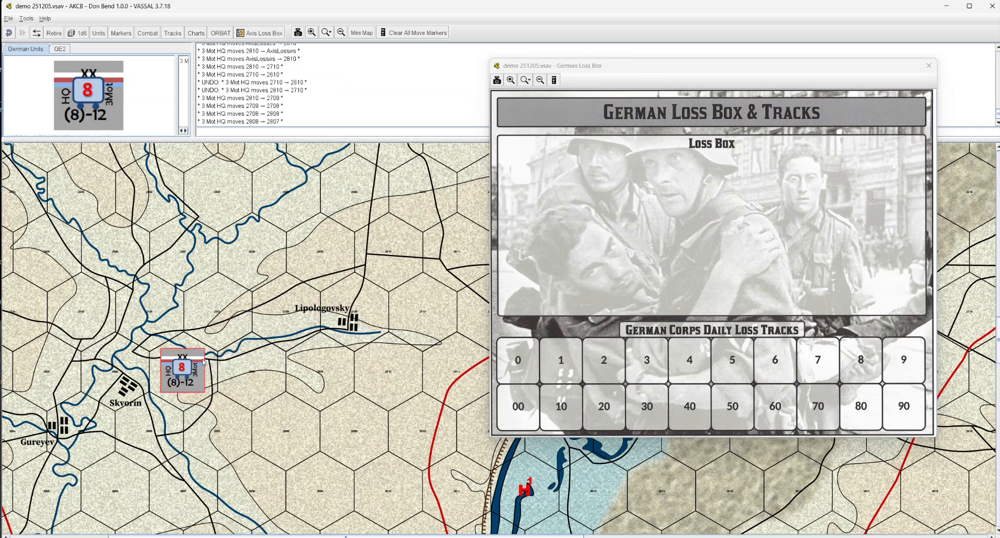
right_click(189, 361)
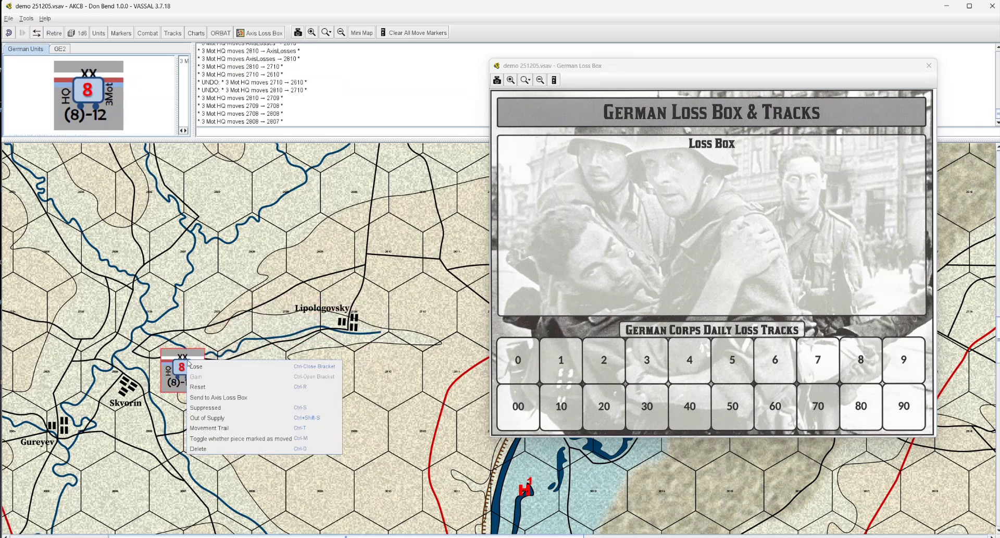
click(233, 428)
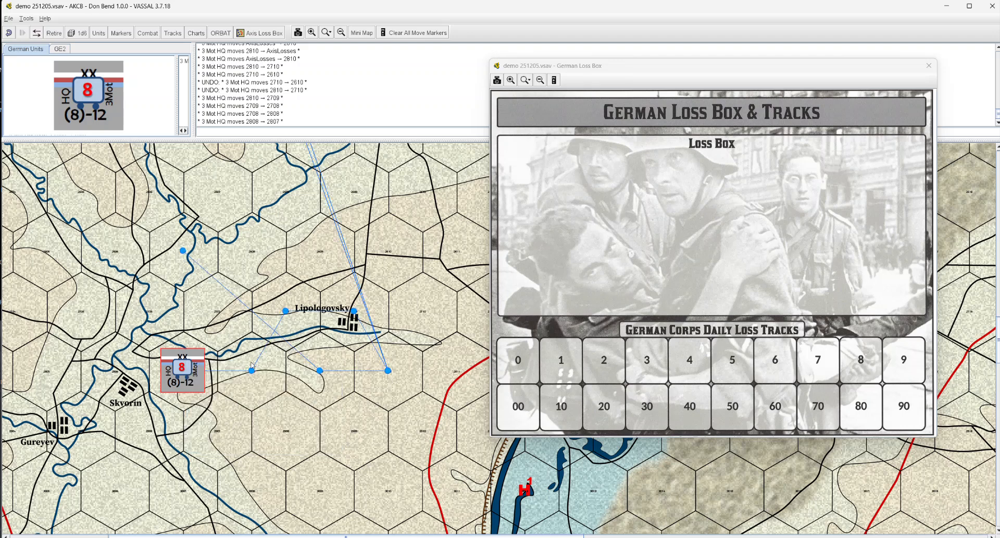
Step: Clear all move markers and move the 3 Mot HQ counter from hex 2807 through 2808 and 2708 to 2709
click(414, 32)
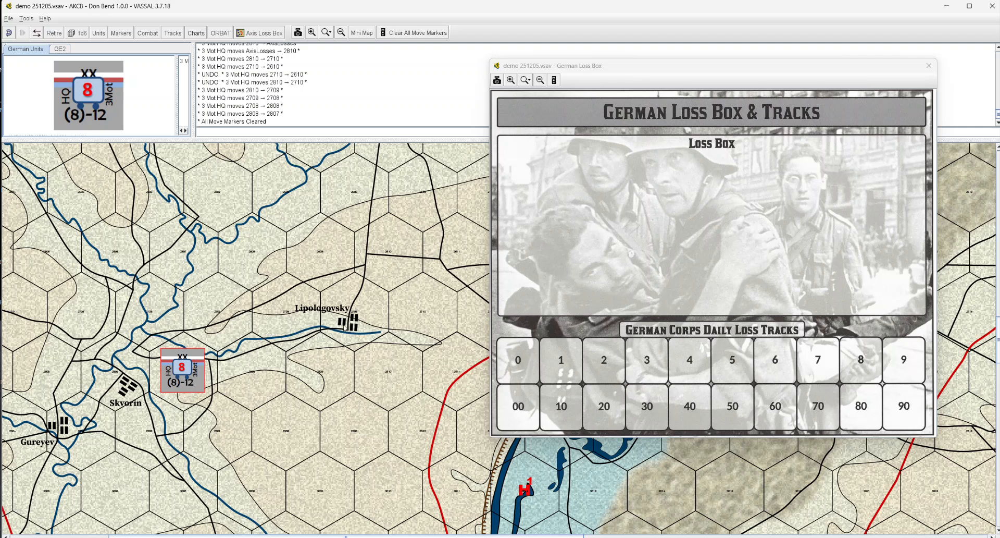
drag(189, 376, 359, 332)
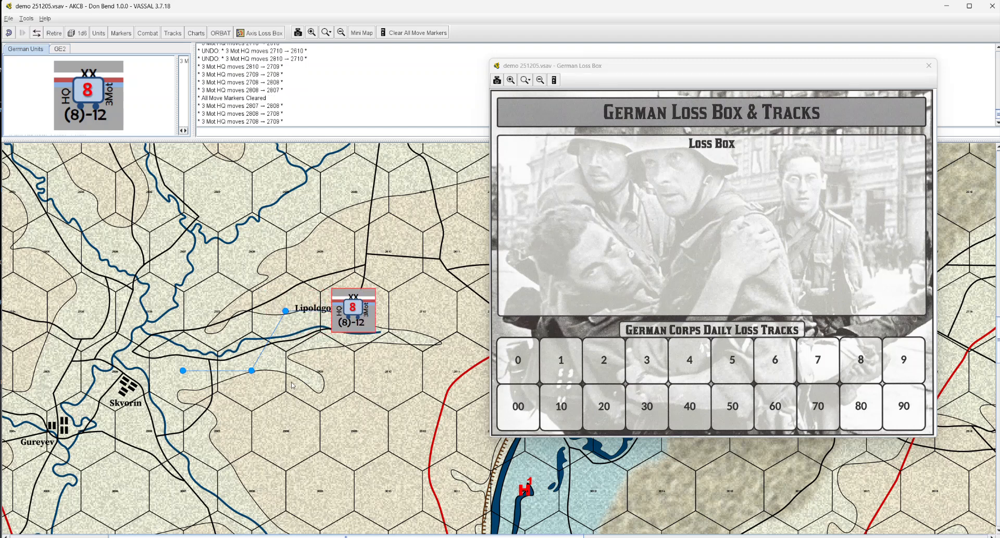
Step: Send map flares at the movement trail points in hexes 2808, 2807 and 2708
scroll(292, 382, up, 1)
scroll(239, 380, left, 3)
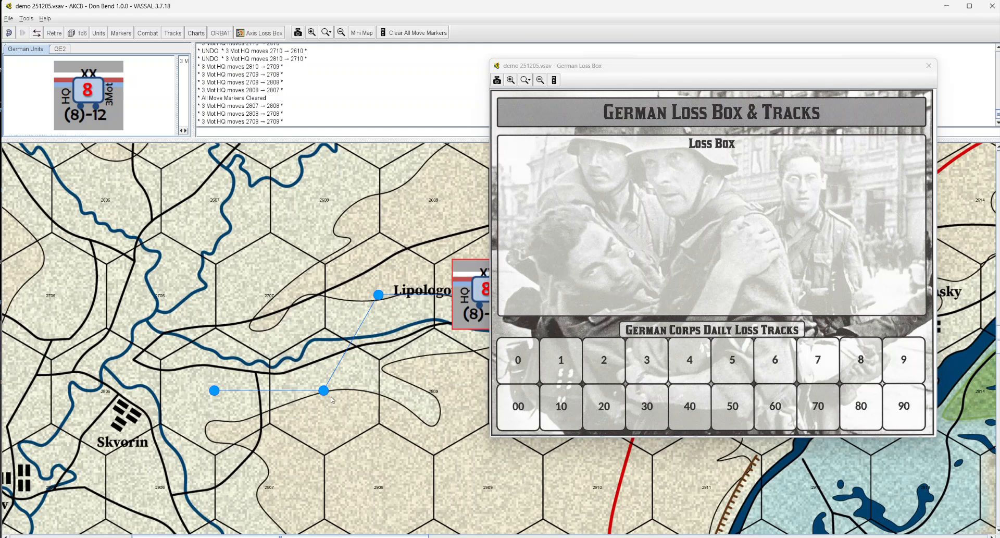
alt+click(339, 395)
alt+click(224, 400)
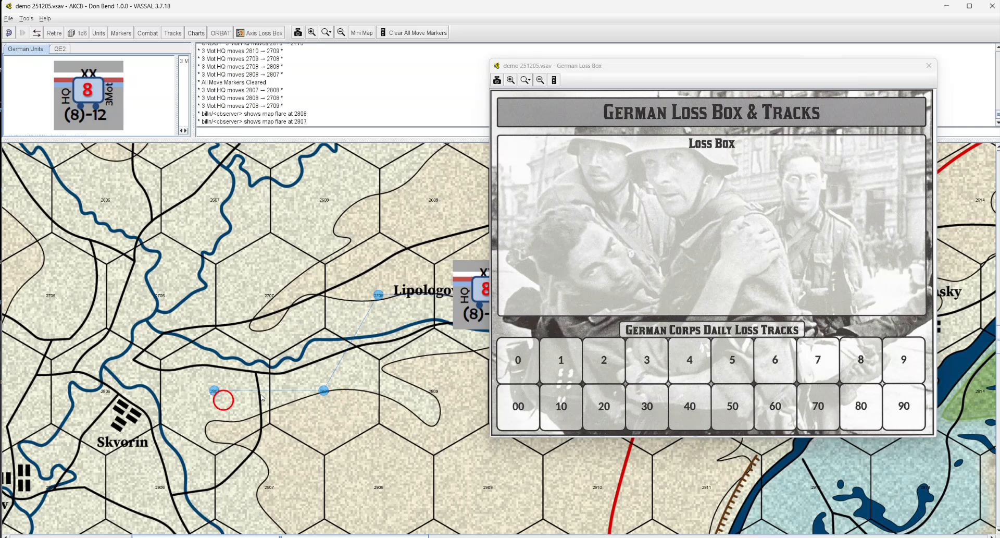
alt+click(385, 311)
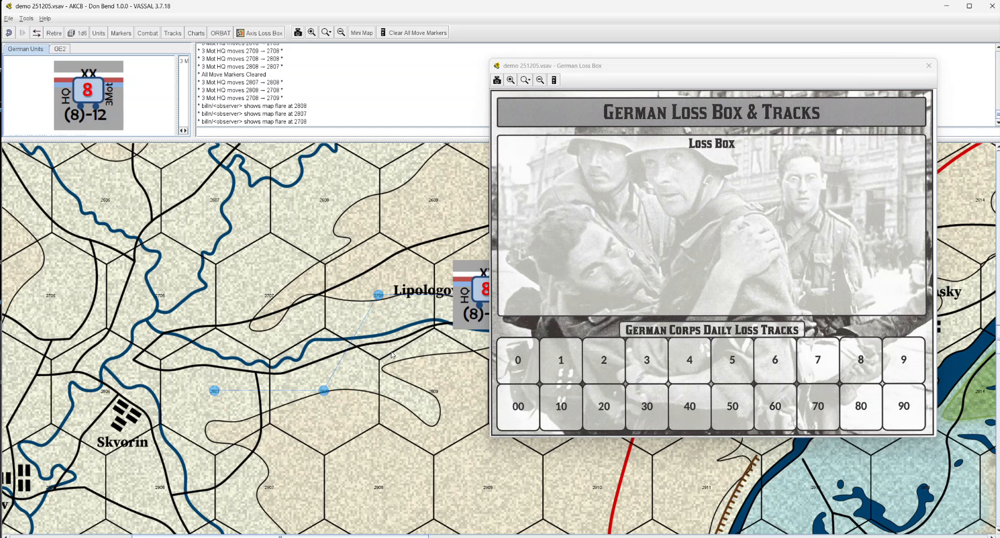
Step: Look at the 3 Mot HQ counter's commands, roll 1d6, and close the German Loss Box window
scroll(392, 354, right, 2)
right_click(427, 305)
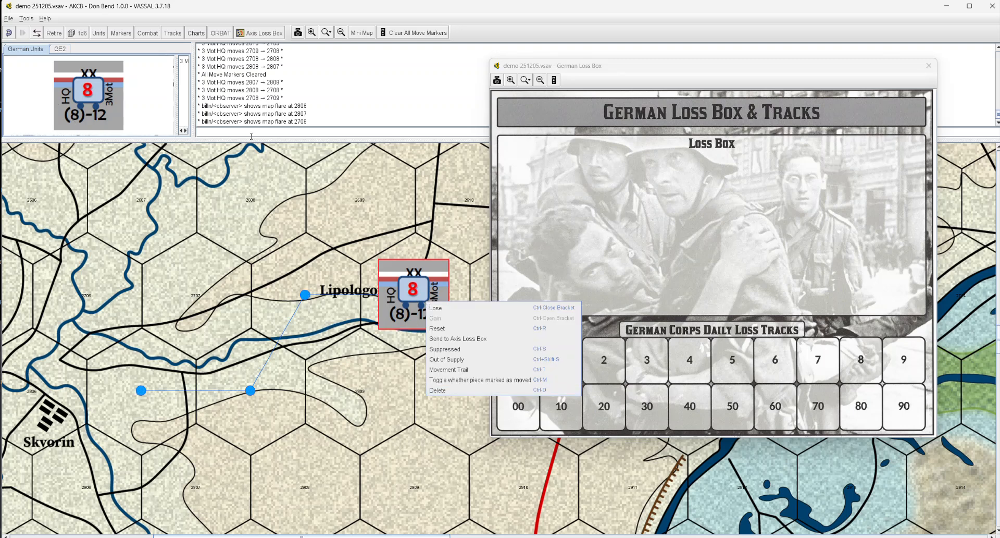
click(80, 34)
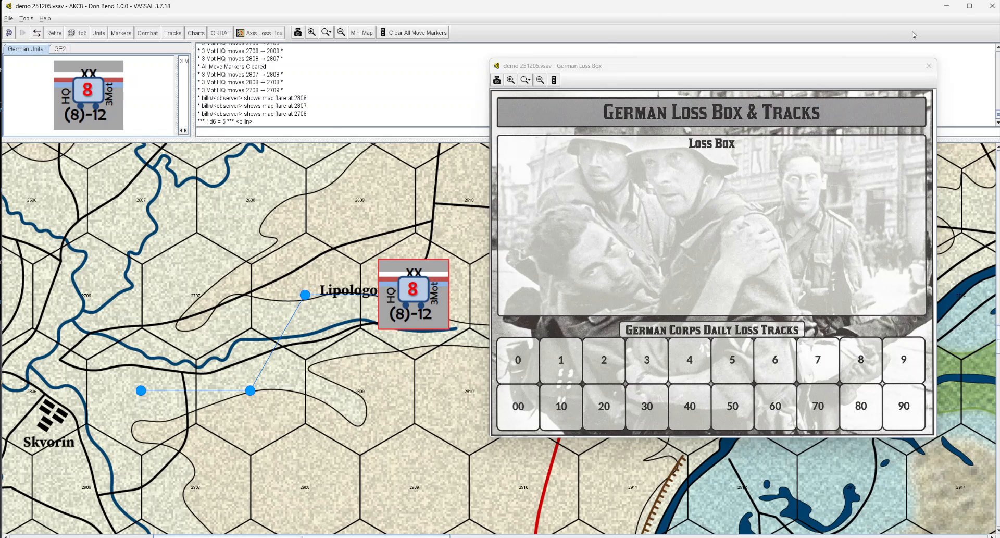
click(929, 66)
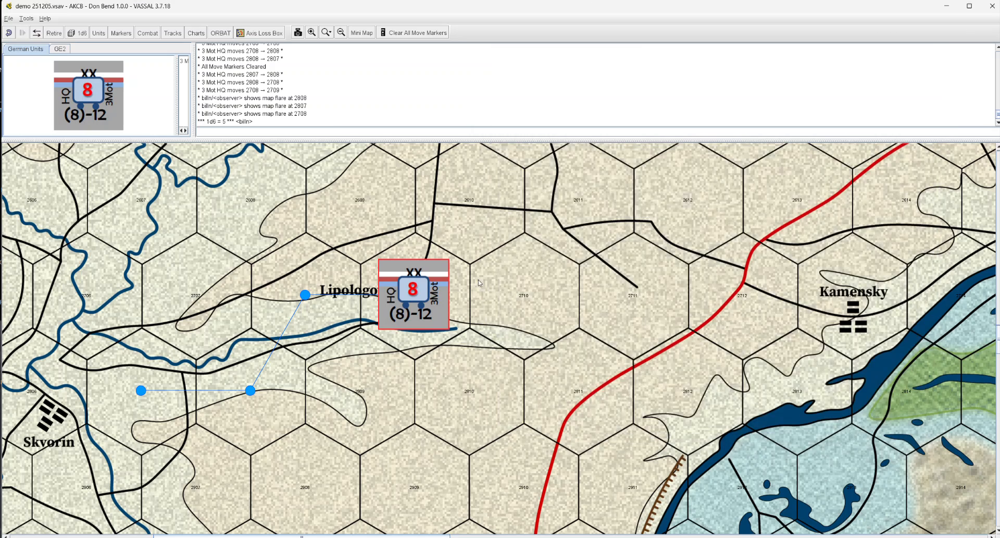
Step: Move the 3 Mot HQ counter from hex 2709 to 2810 and survey the wider map down to Kalach
drag(407, 292, 463, 388)
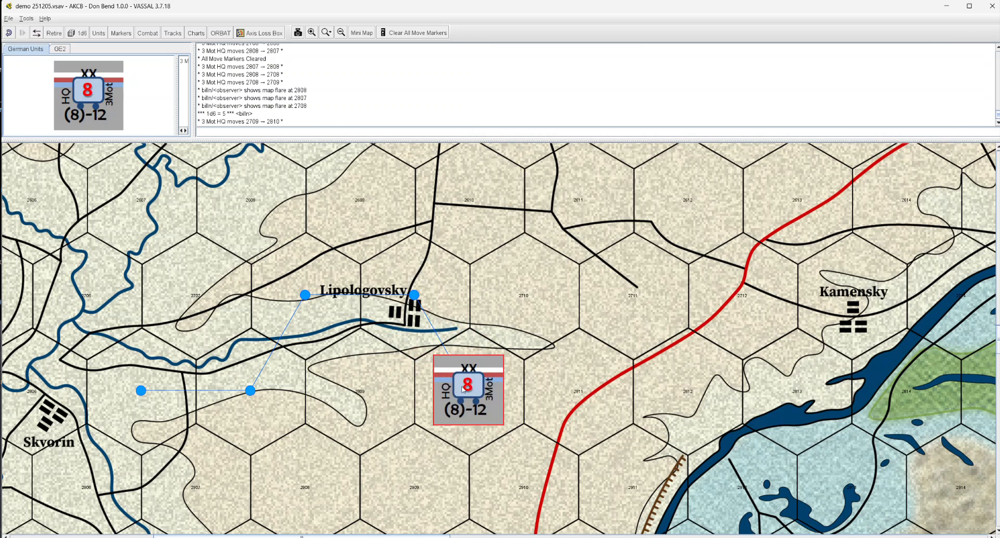
scroll(462, 388, down, 4)
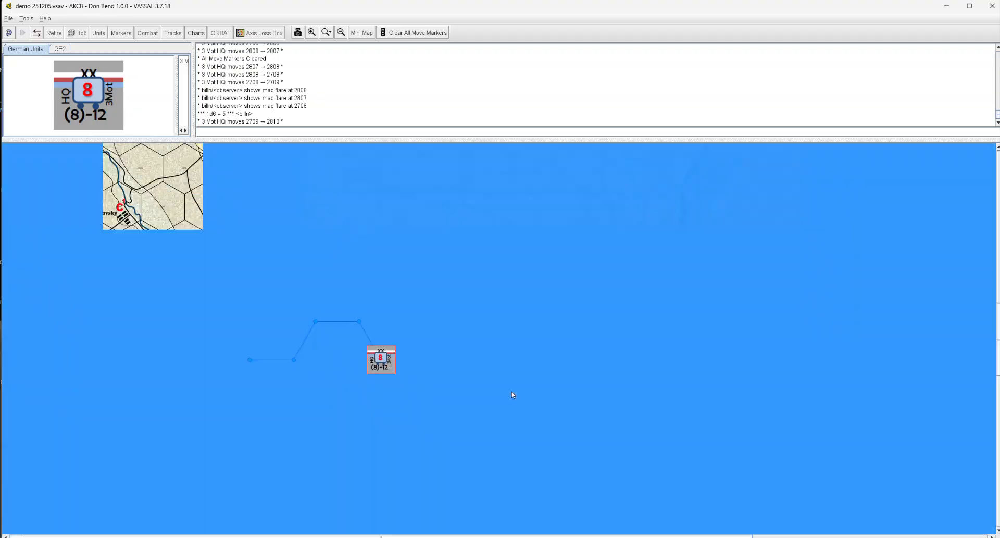
scroll(511, 391, down, 1)
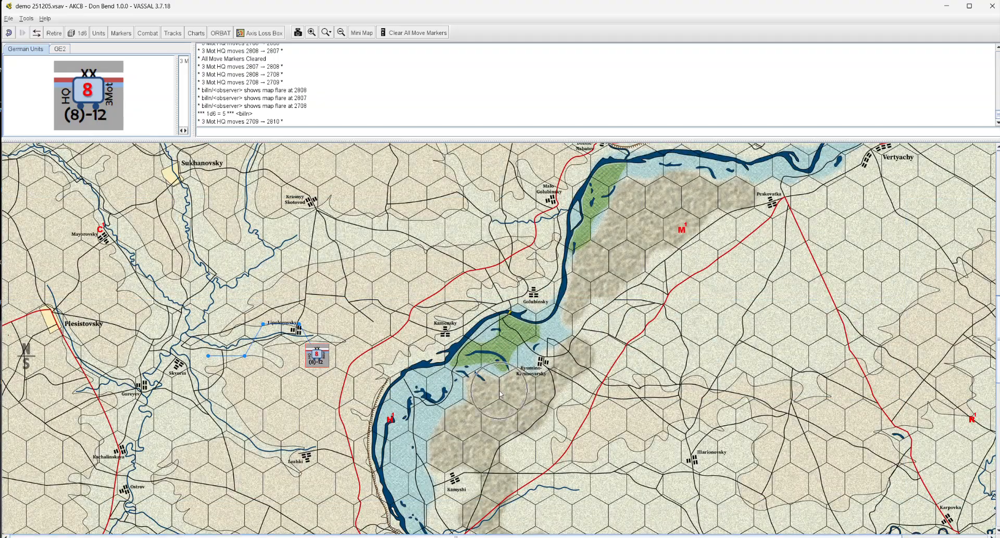
scroll(495, 395, down, 3)
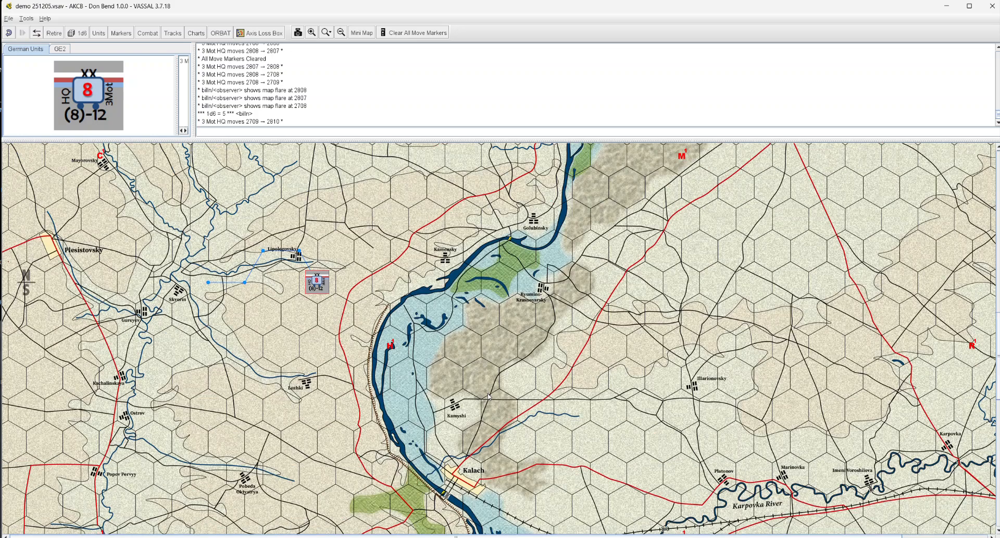
scroll(489, 396, up, 3)
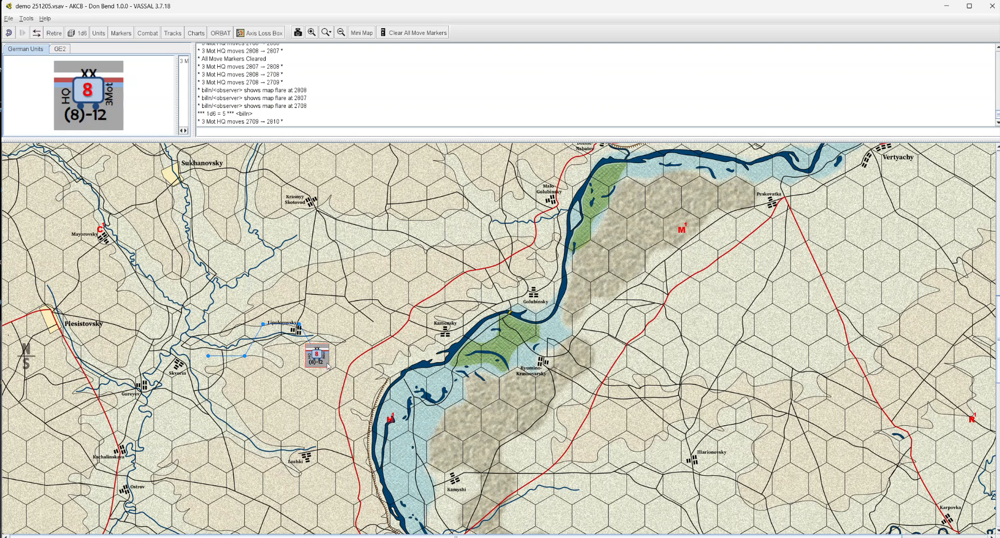
Step: Move the 3 Mot HQ counter from hex 2810 through 2710 to 2711 and look at its trail up close
drag(342, 330, 386, 327)
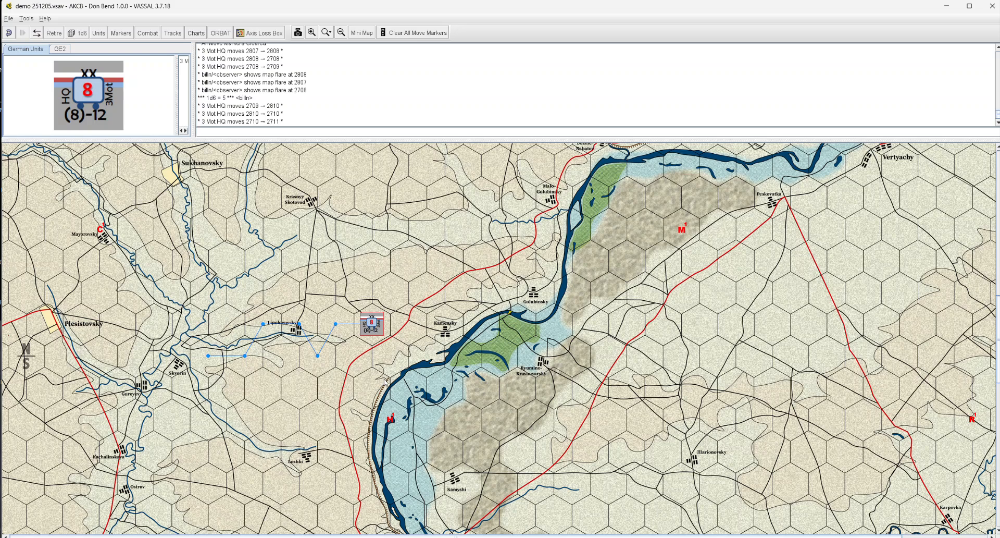
scroll(378, 377, up, 3)
scroll(358, 375, left, 2)
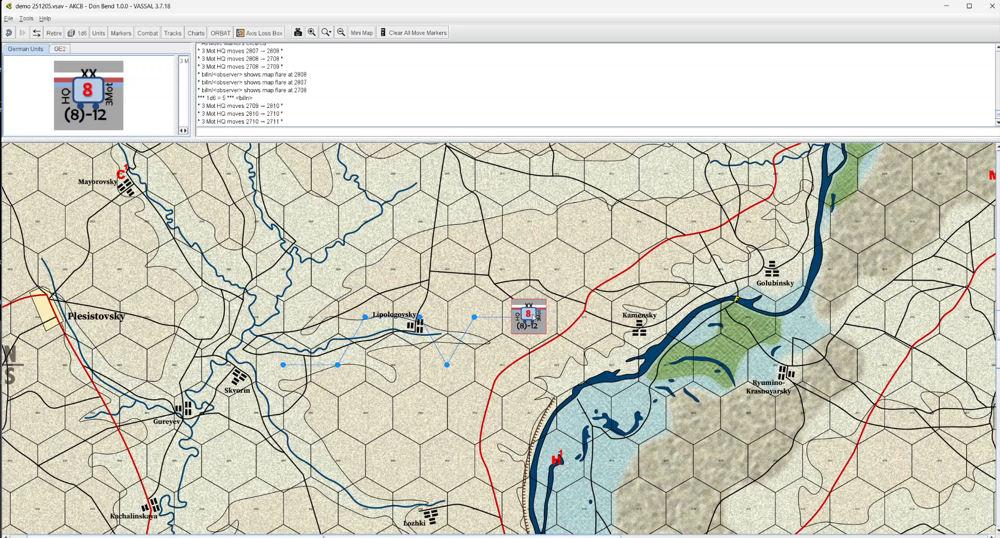
mouse_move(533, 318)
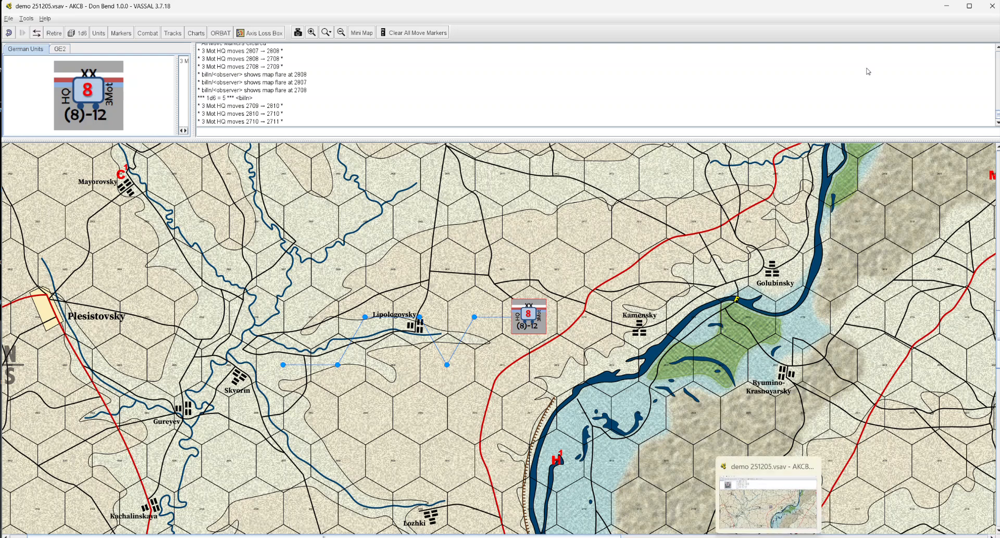
Step: Close the current Don Bend game without saving it
click(992, 6)
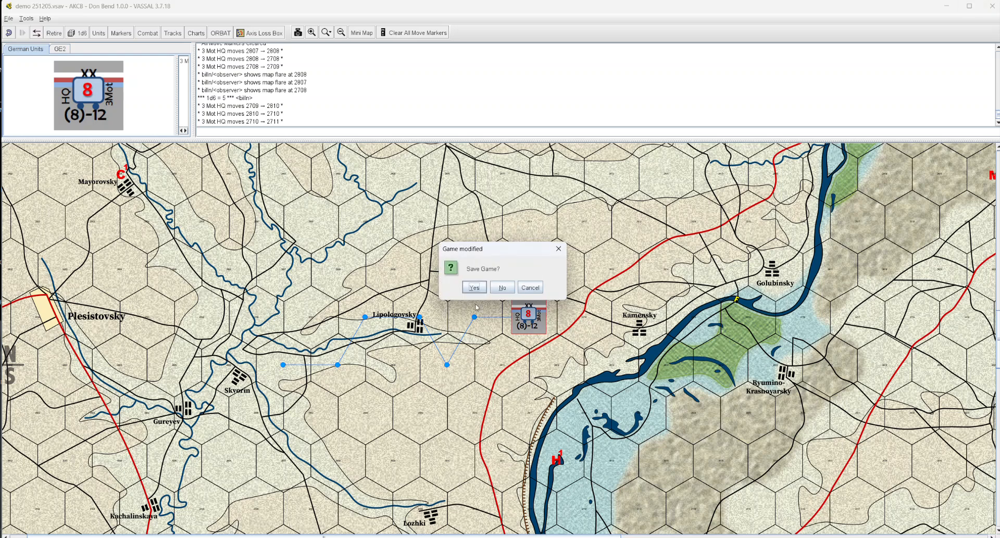
click(504, 288)
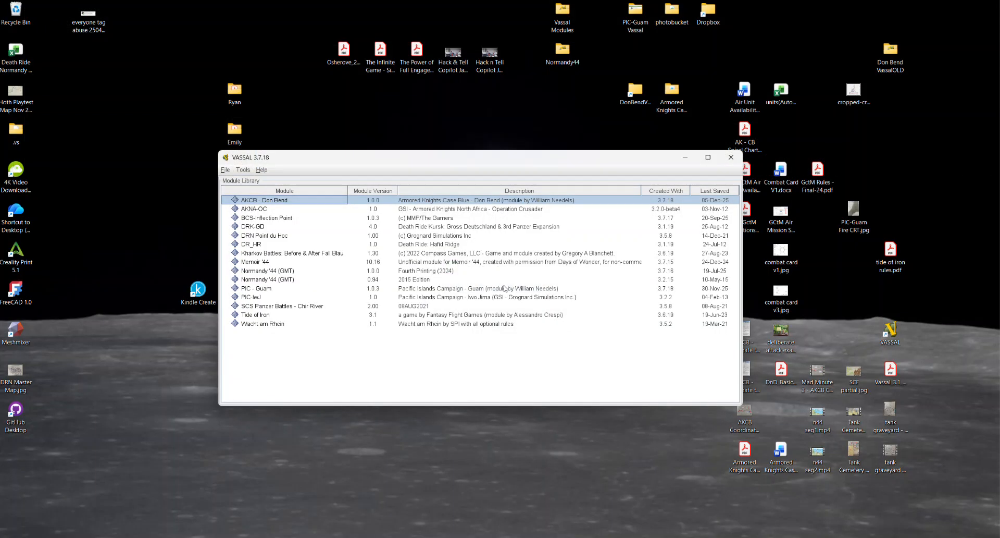
right_click(292, 201)
click(314, 216)
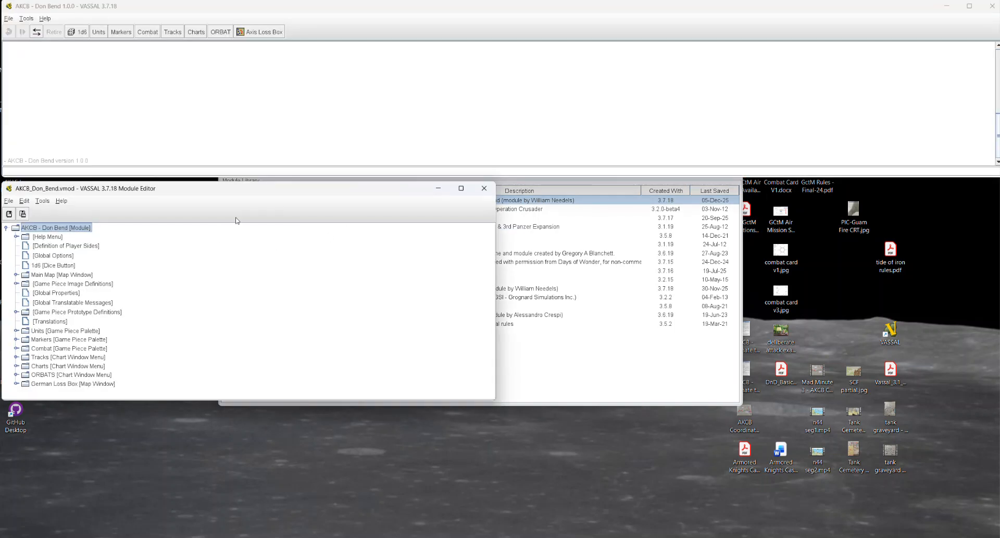
drag(391, 191, 567, 309)
click(660, 308)
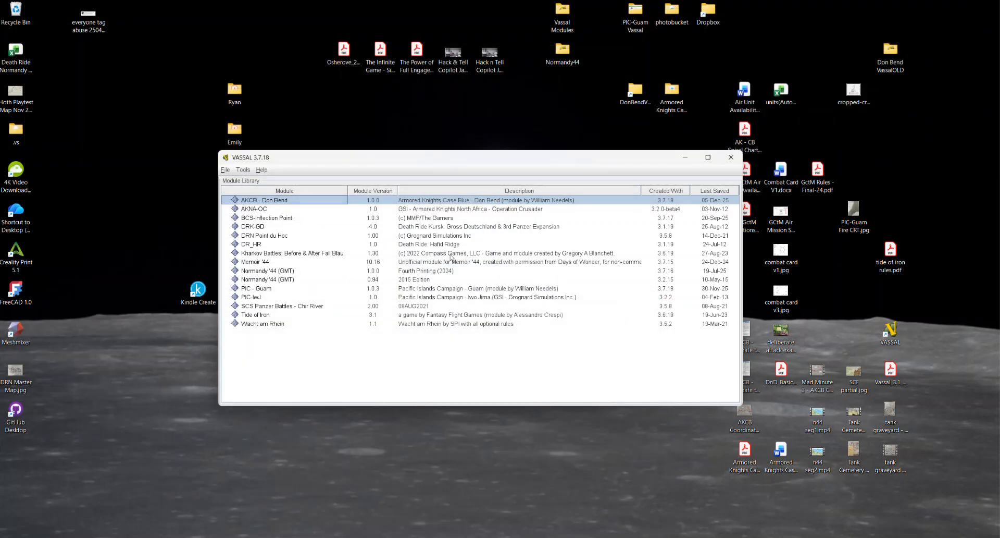
Step: Look at the commands offered for the AKCB - Don Bend, Normandy '44 (GMT) and PIC-IwJ modules in the library
right_click(280, 202)
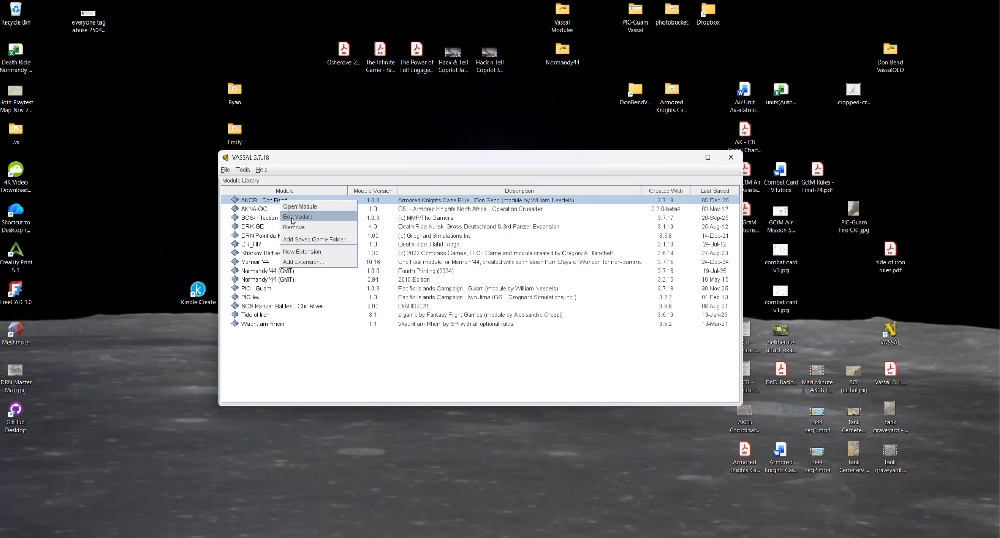
click(336, 166)
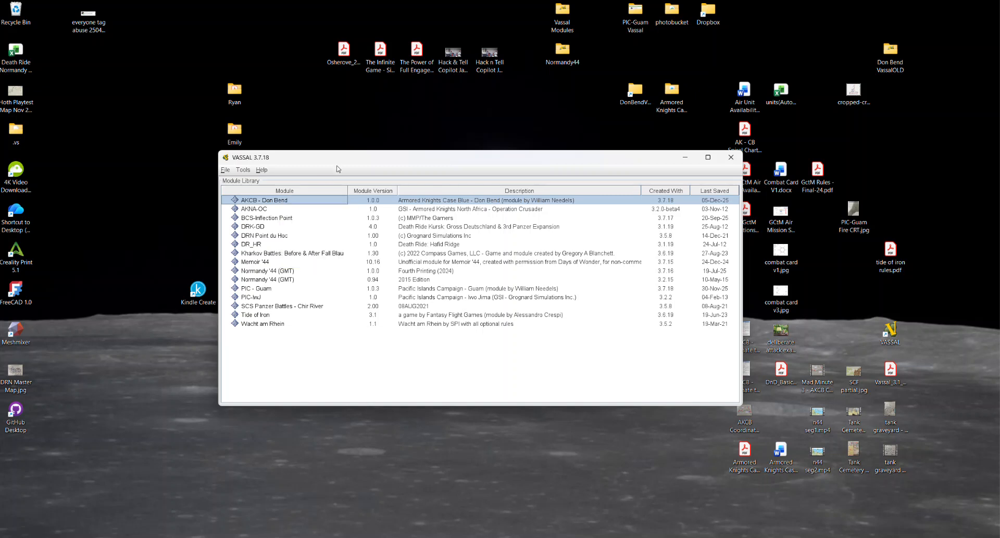
click(284, 271)
right_click(284, 271)
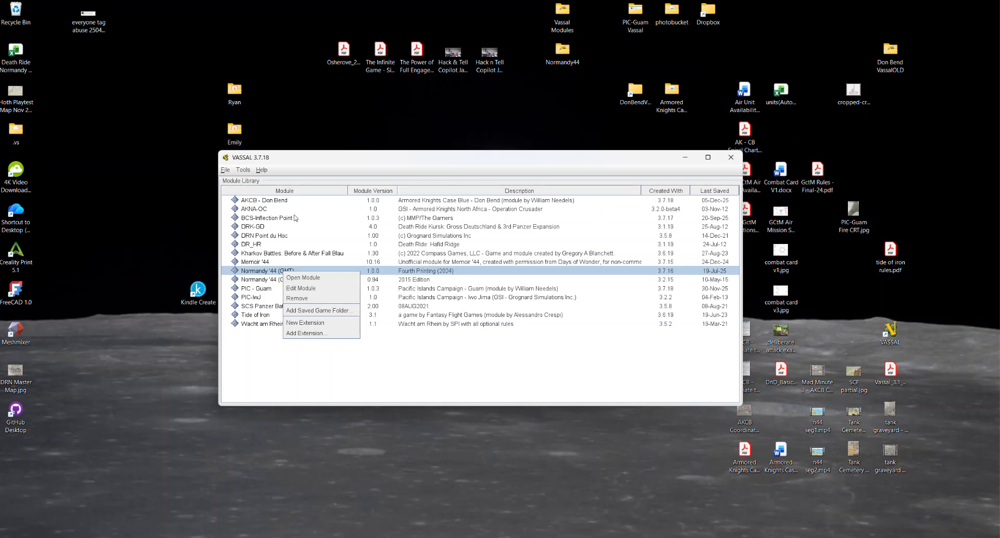
click(280, 203)
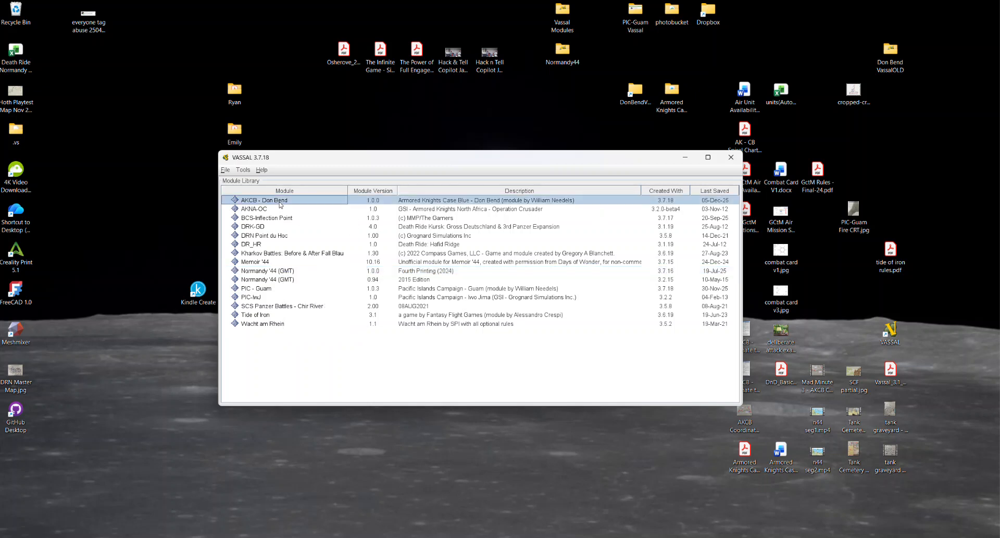
click(255, 297)
right_click(255, 300)
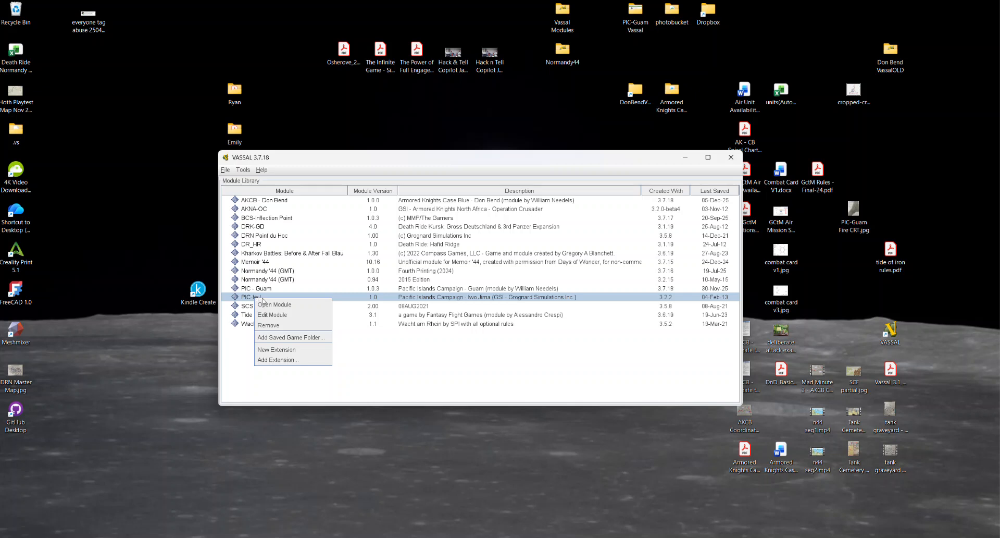
click(362, 159)
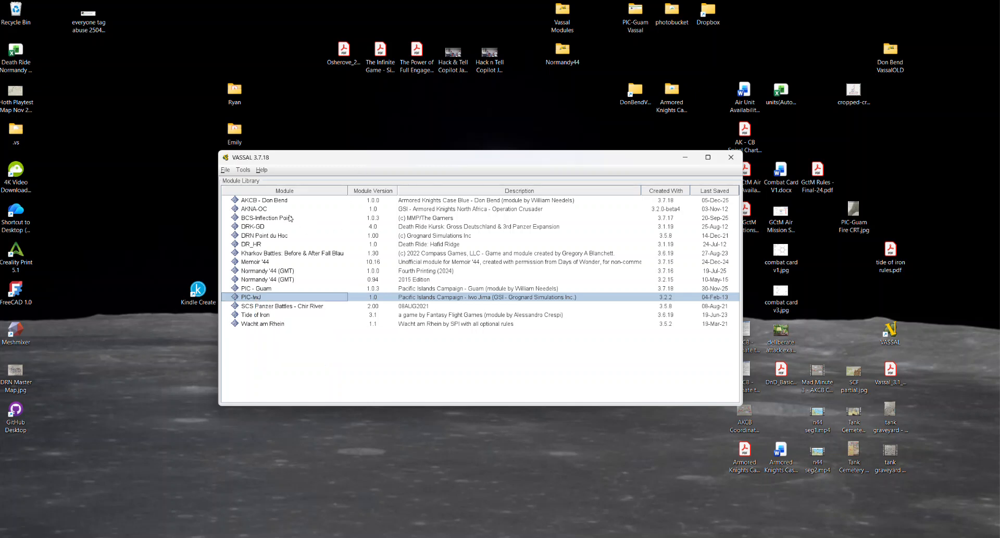
Step: Open the AKCB - Don Bend module for editing and stretch the Module Editor window to full screen height
right_click(275, 202)
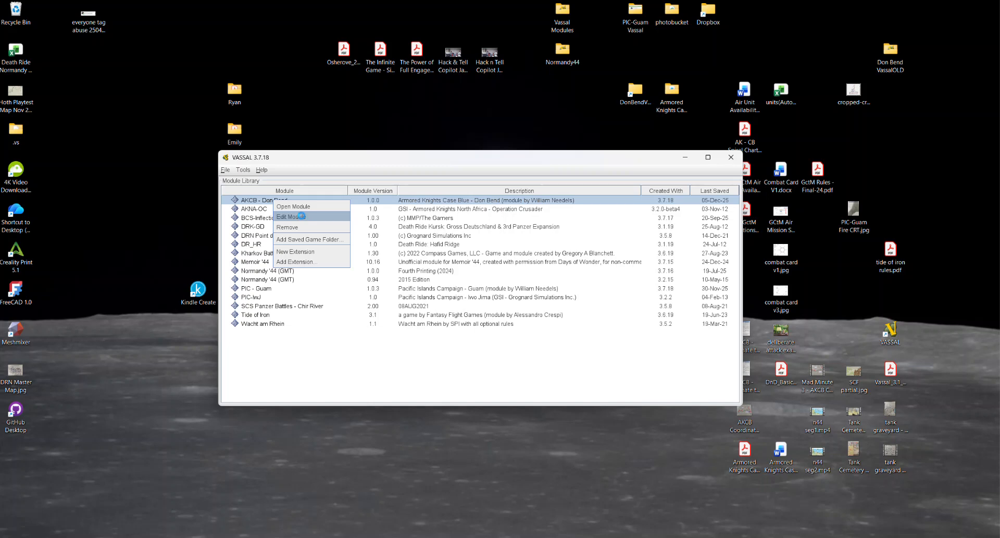
click(311, 215)
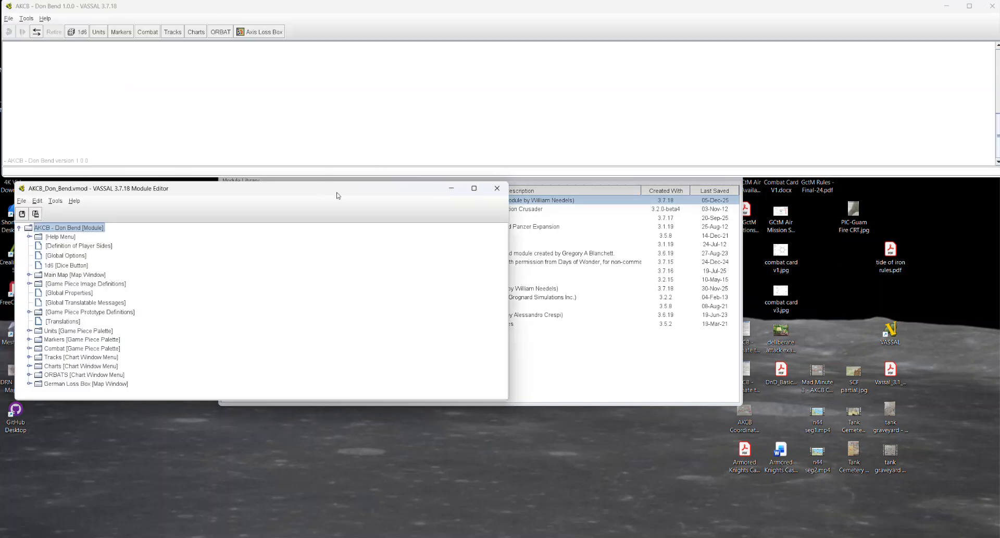
drag(323, 195, 618, 207)
double_click(604, 195)
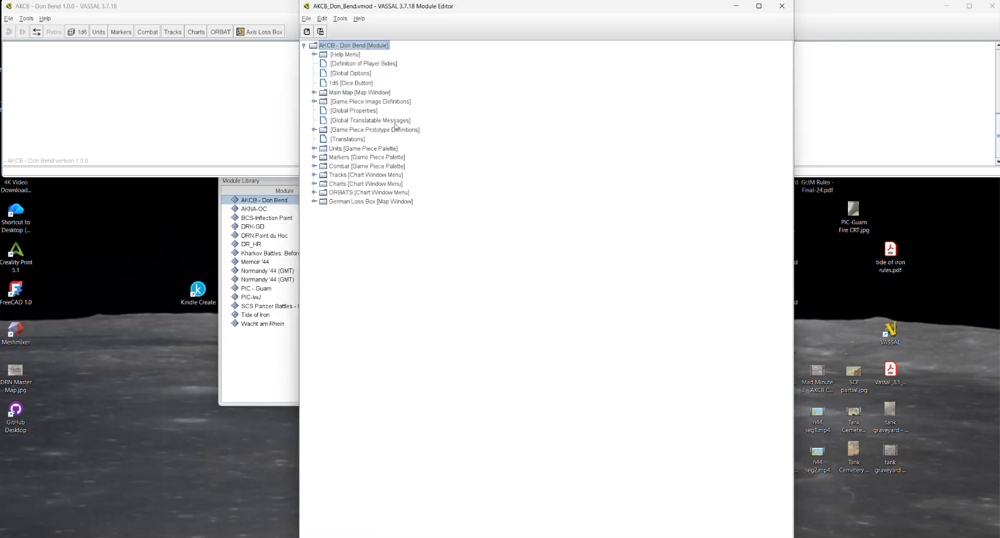
Step: Expand the German Loss Box map window down to its board and examine how its components are nested
click(315, 201)
click(323, 210)
click(333, 220)
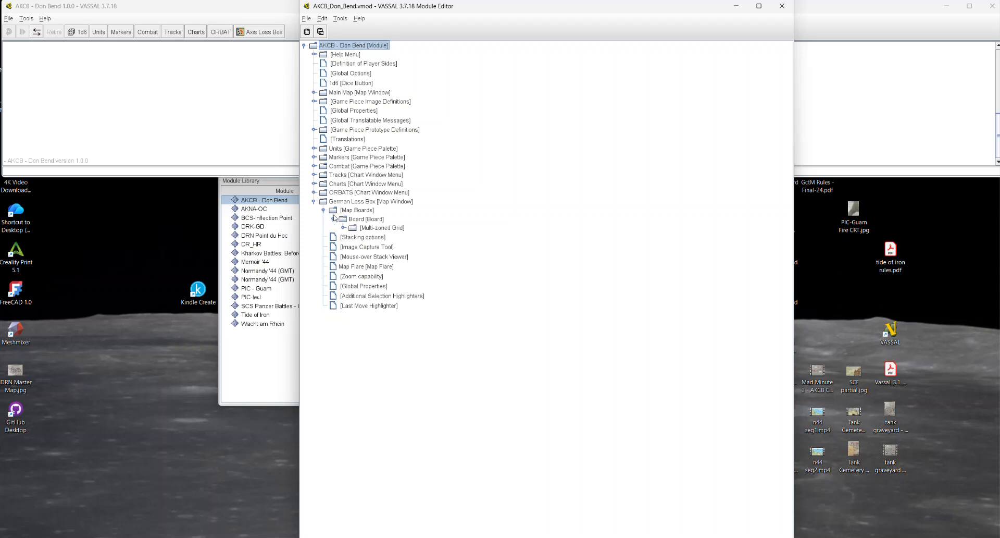
click(363, 202)
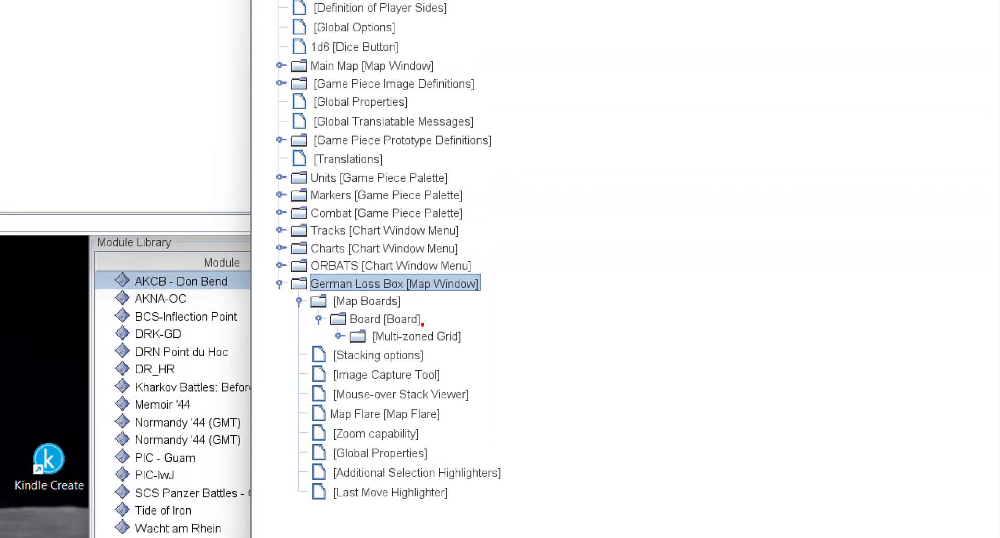
mouse_move(623, 275)
mouse_down()
mouse_move(475, 282)
mouse_move(498, 292)
mouse_up()
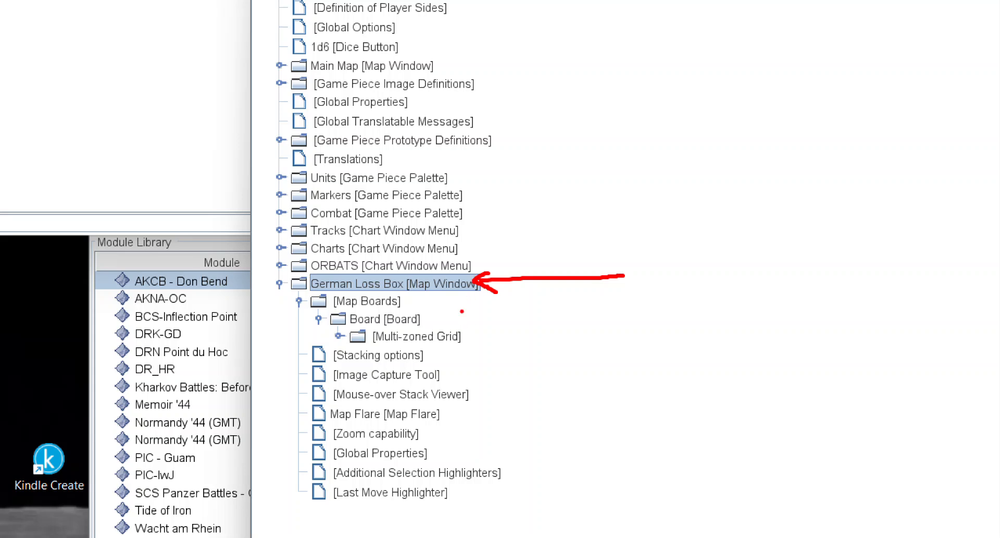
drag(532, 306, 403, 307)
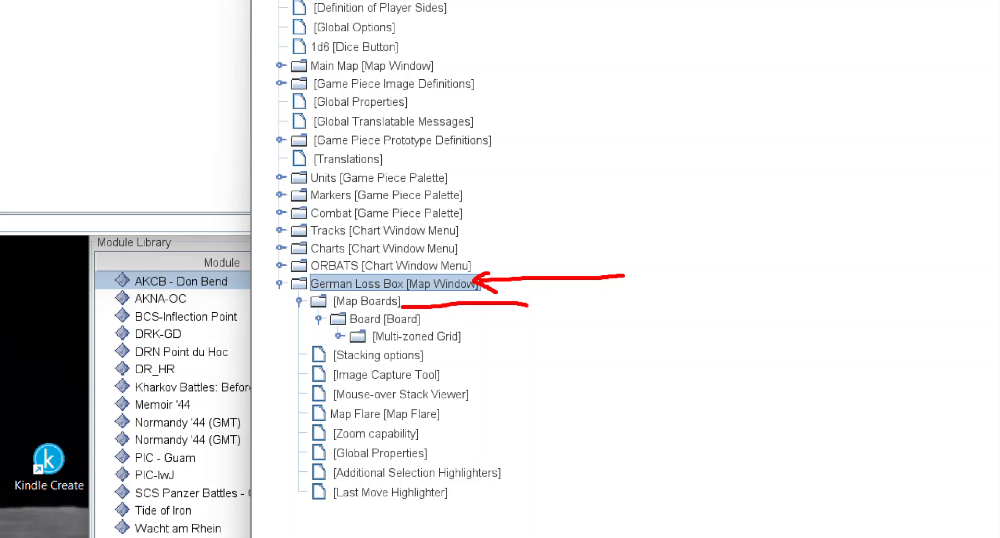
mouse_move(517, 324)
mouse_down()
mouse_move(424, 329)
mouse_move(446, 332)
mouse_up()
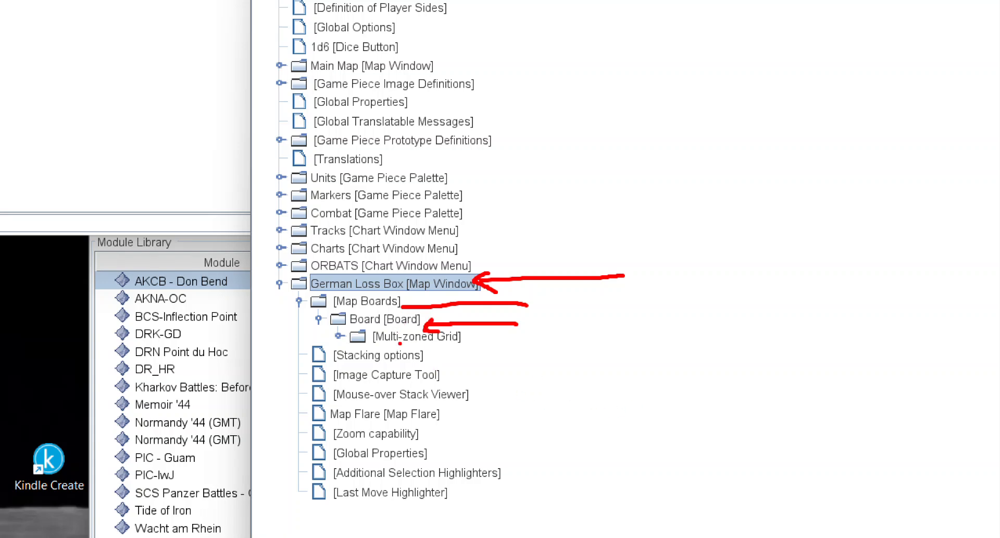
key(Escape)
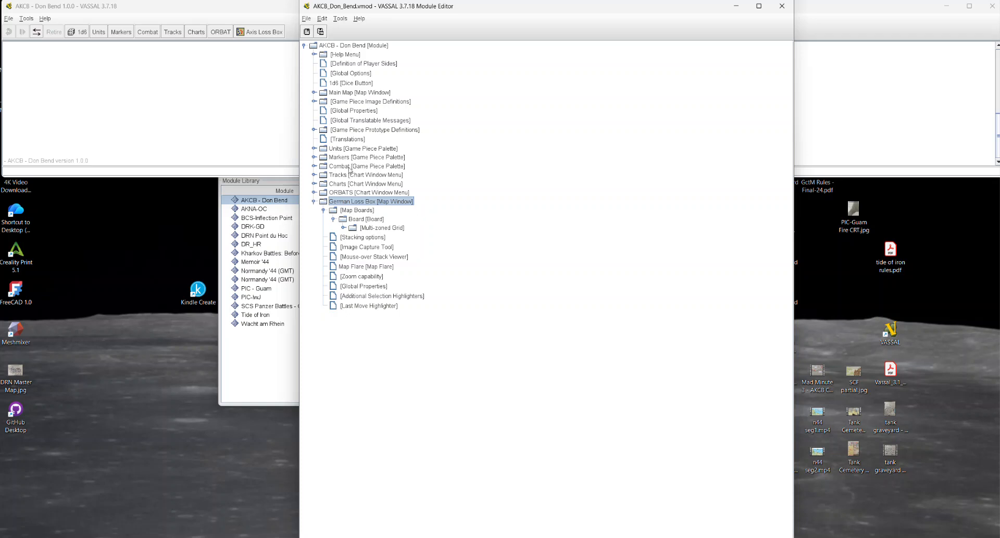
Step: Expand the Units palette down to the German Units scroll list and open the 3 Mot HQ piece's properties
click(315, 149)
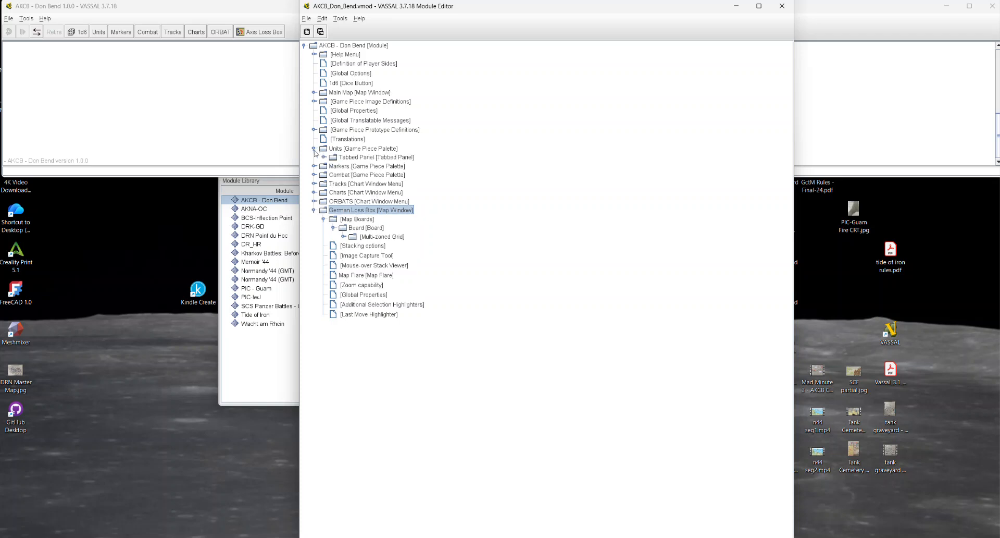
click(323, 157)
click(335, 166)
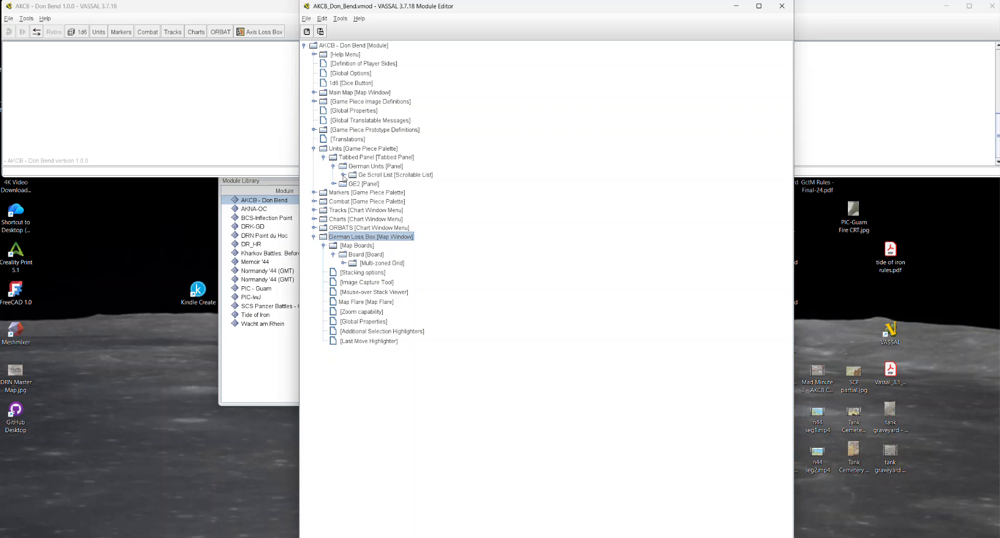
click(343, 175)
click(393, 187)
double_click(393, 186)
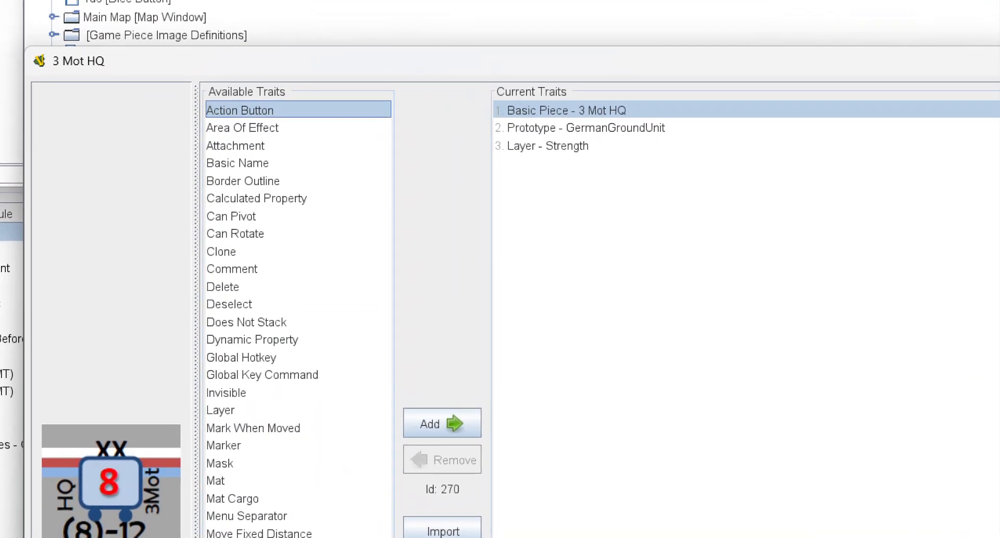
Step: Examine the 3 Mot HQ piece's current traits, especially its Basic Piece and Strength layer
drag(639, 111, 747, 61)
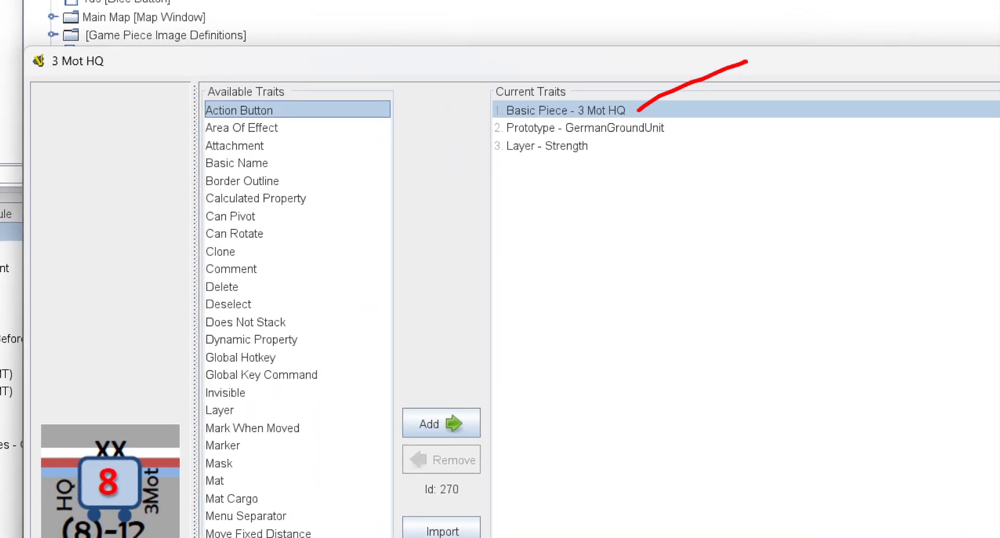
mouse_move(600, 89)
mouse_down()
mouse_move(580, 114)
mouse_move(621, 110)
mouse_up()
drag(597, 147, 690, 148)
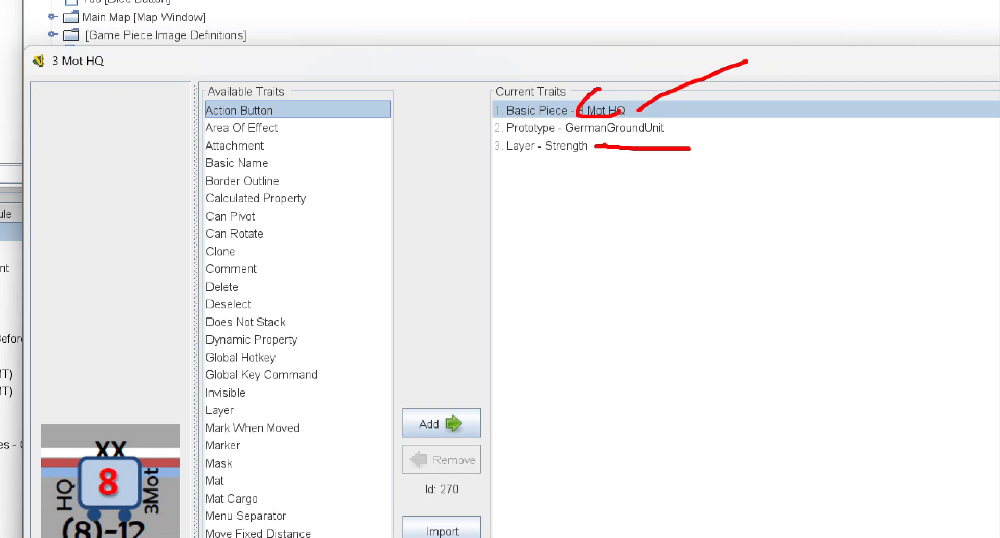
mouse_move(614, 136)
mouse_down()
mouse_move(595, 148)
mouse_move(602, 154)
mouse_up()
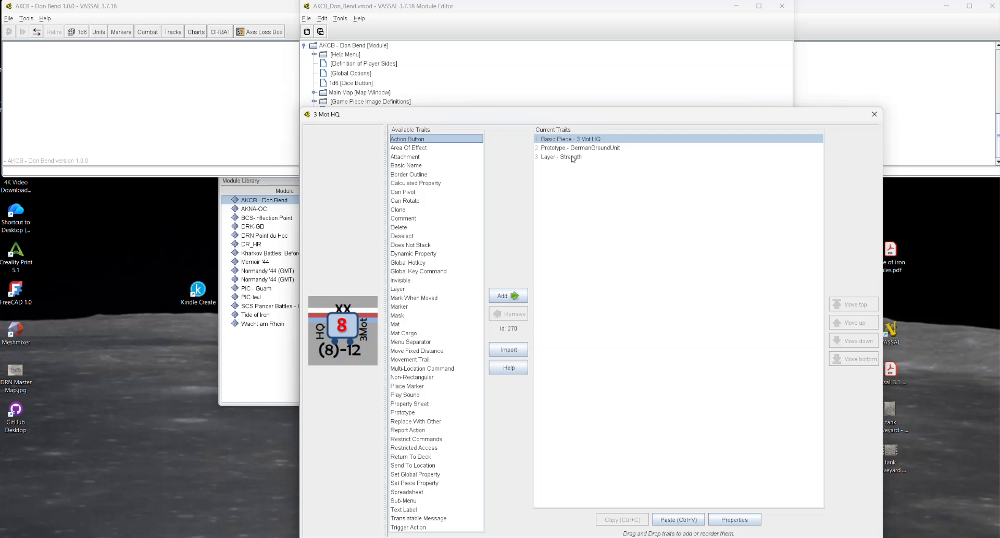
Step: Open the Strength layer's properties, compare Image 1 with Image 2, and examine the layer name and the level commands
double_click(567, 146)
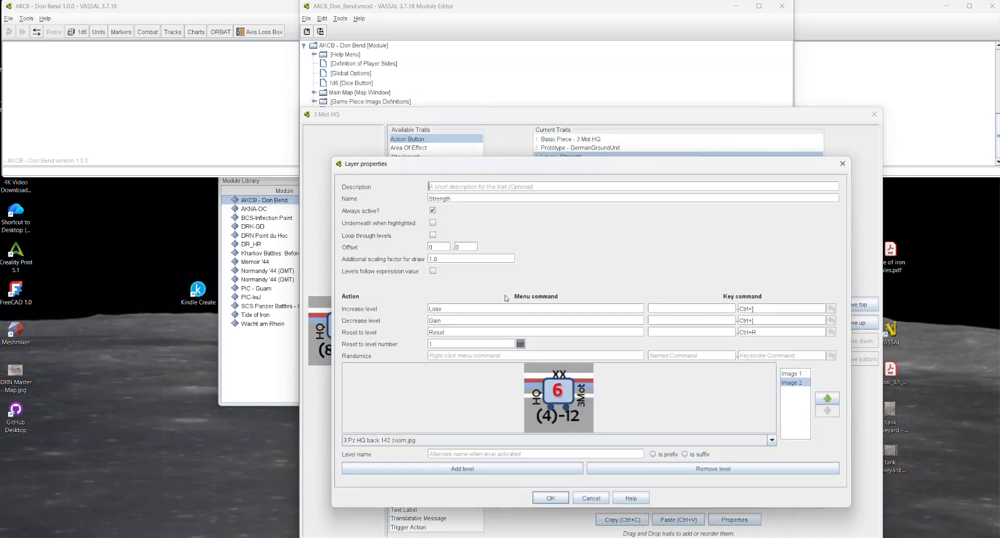
click(796, 375)
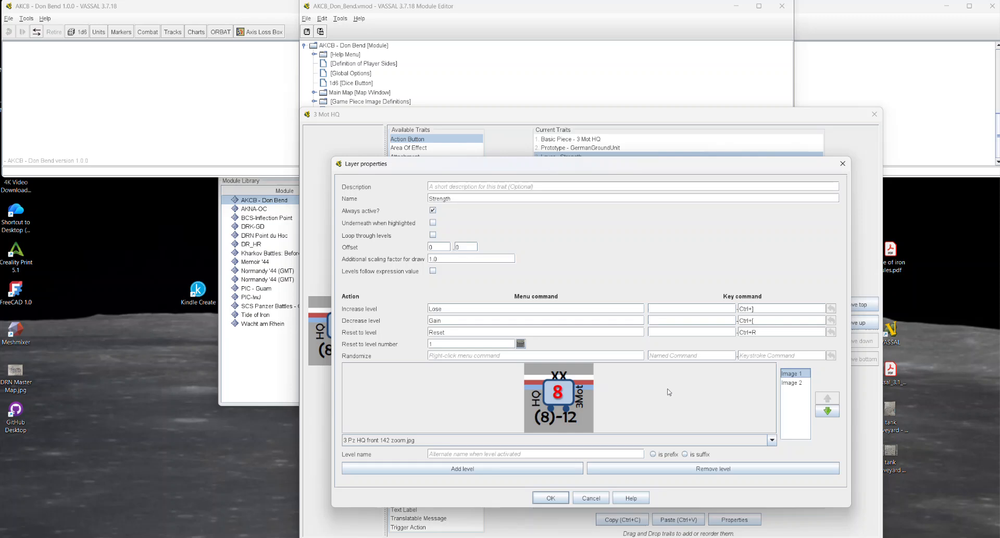
click(789, 383)
click(796, 374)
click(797, 384)
click(797, 375)
click(796, 383)
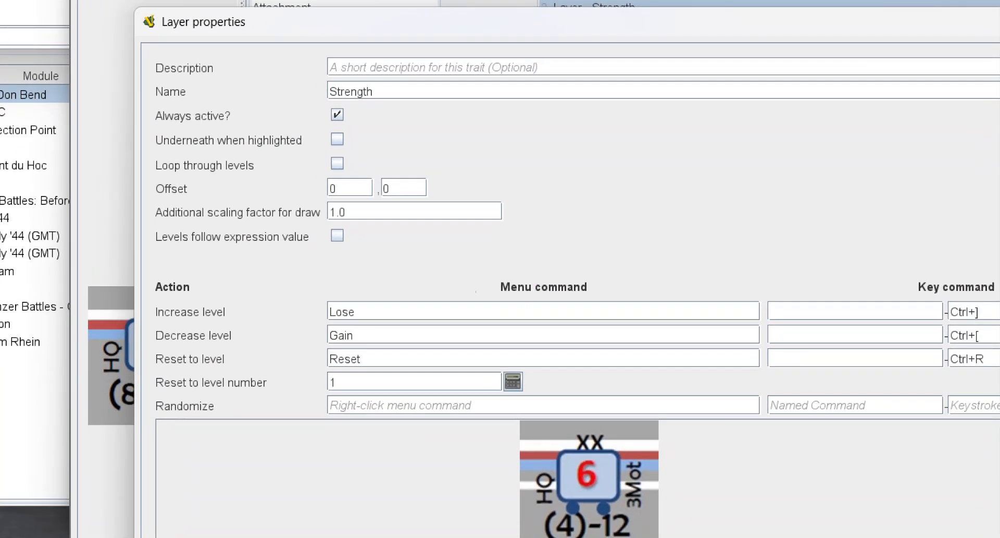
drag(379, 81, 407, 108)
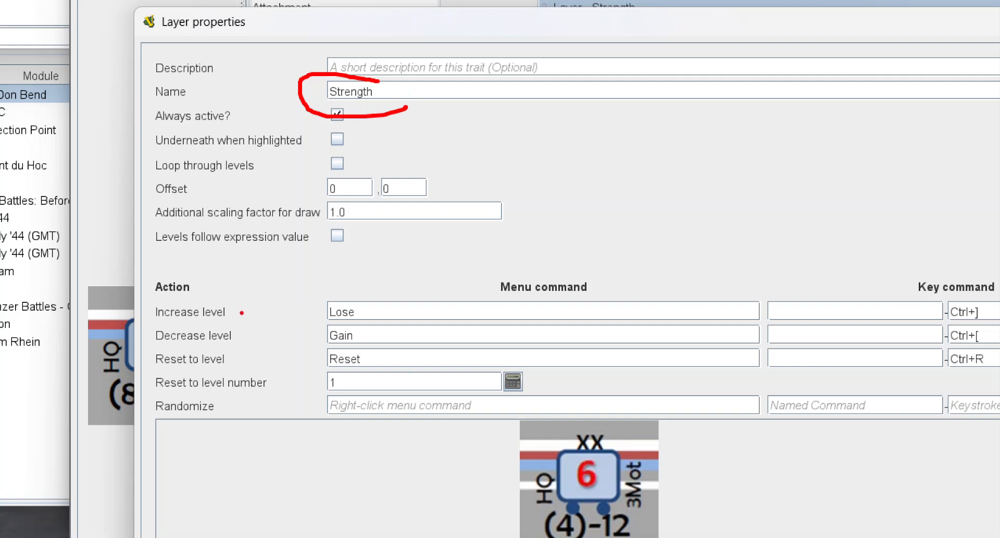
mouse_move(259, 310)
mouse_down()
mouse_move(329, 312)
mouse_move(316, 323)
mouse_up()
mouse_move(260, 339)
mouse_down()
mouse_move(322, 337)
mouse_move(321, 353)
mouse_up()
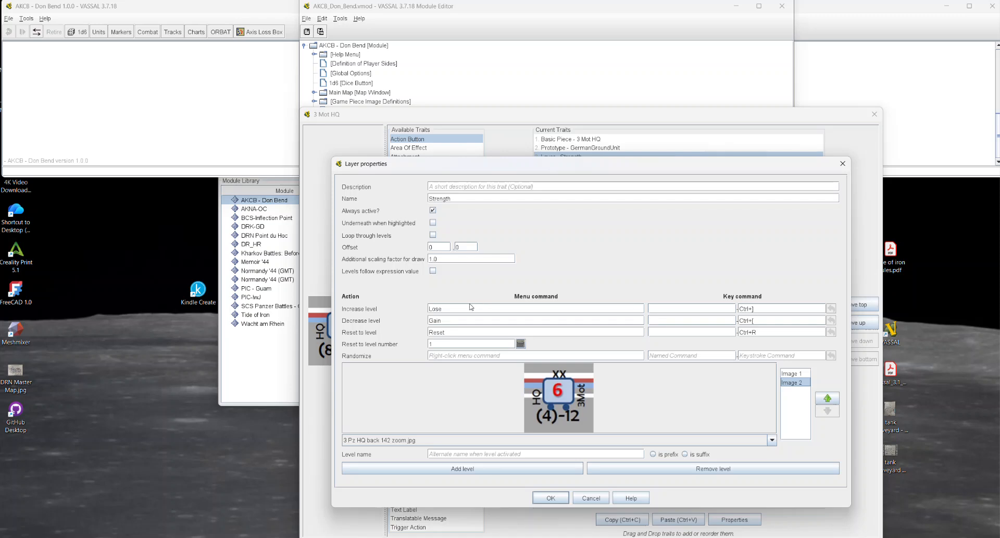
Step: Rename the Strength layer's increase command to "Lose Step" and its decrease command to "Gain Step", and accept the layer and piece changes
double_click(413, 303)
click(471, 304)
text(Step)
double_click(471, 321)
key(BackSpace)
text(Gain Step)
click(551, 498)
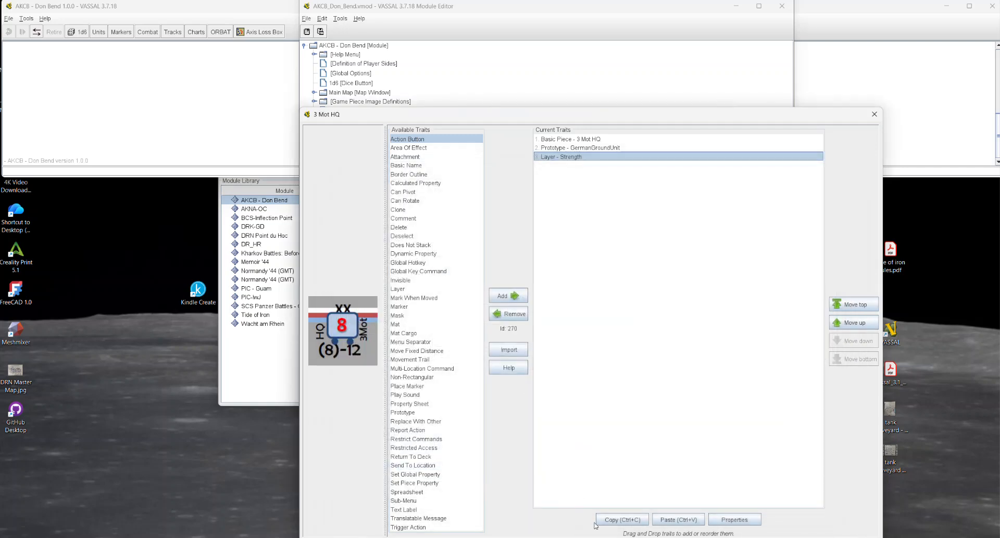
click(551, 535)
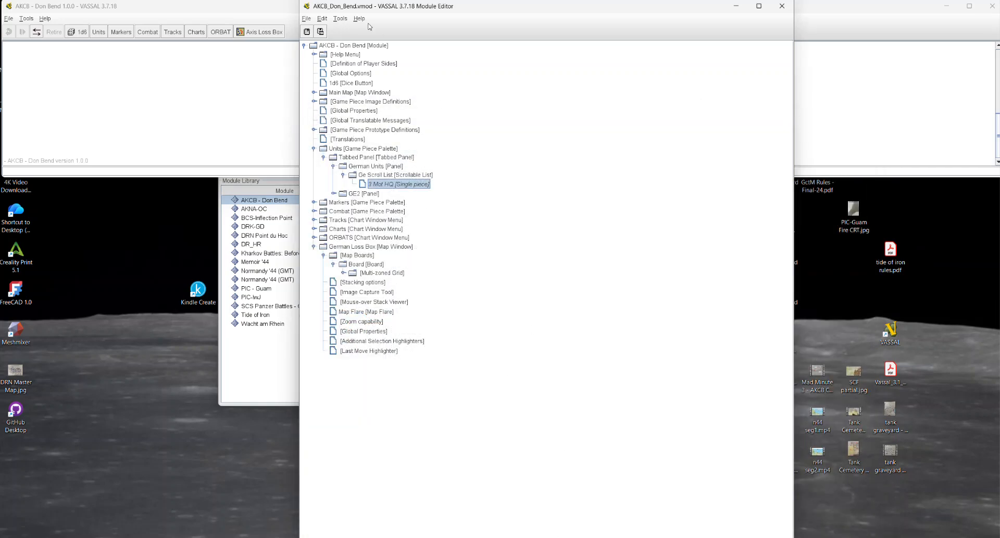
Step: Save the AKCB_Don_Bend.vmod module and start a new game as an observer
click(307, 32)
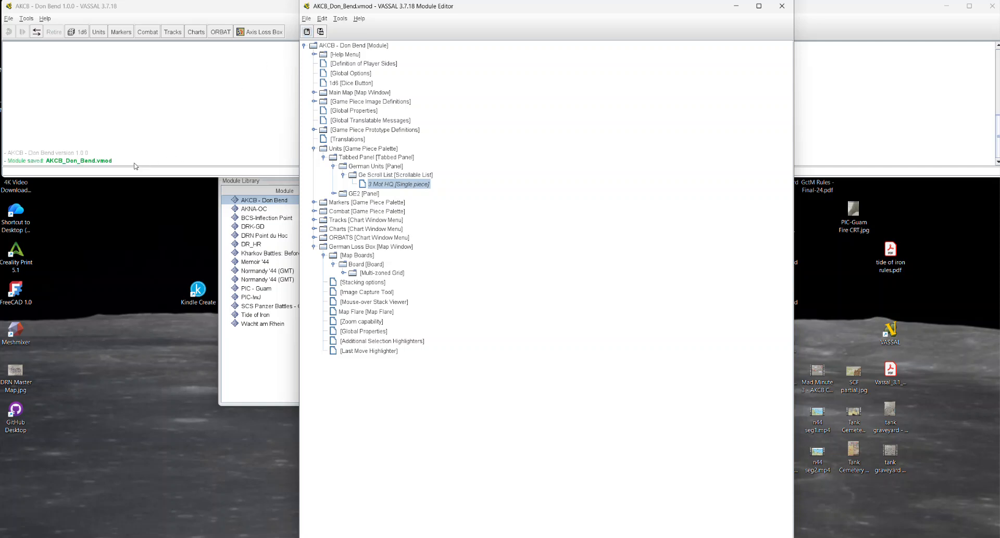
drag(54, 161, 112, 161)
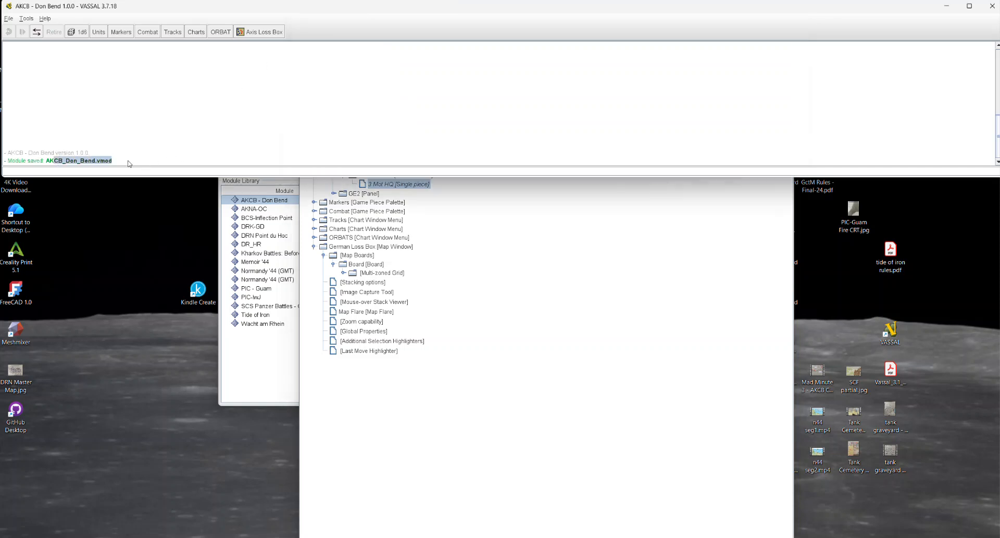
click(11, 19)
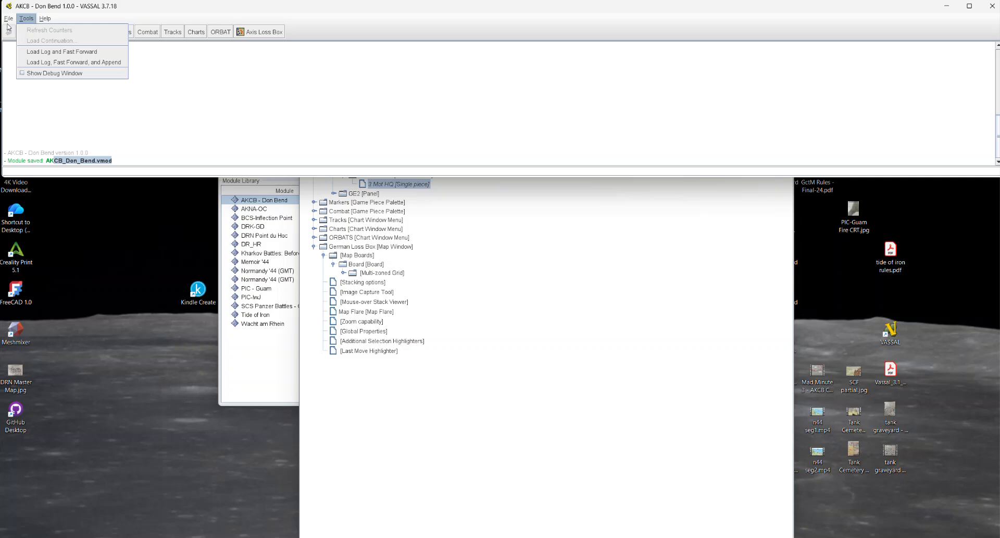
click(12, 30)
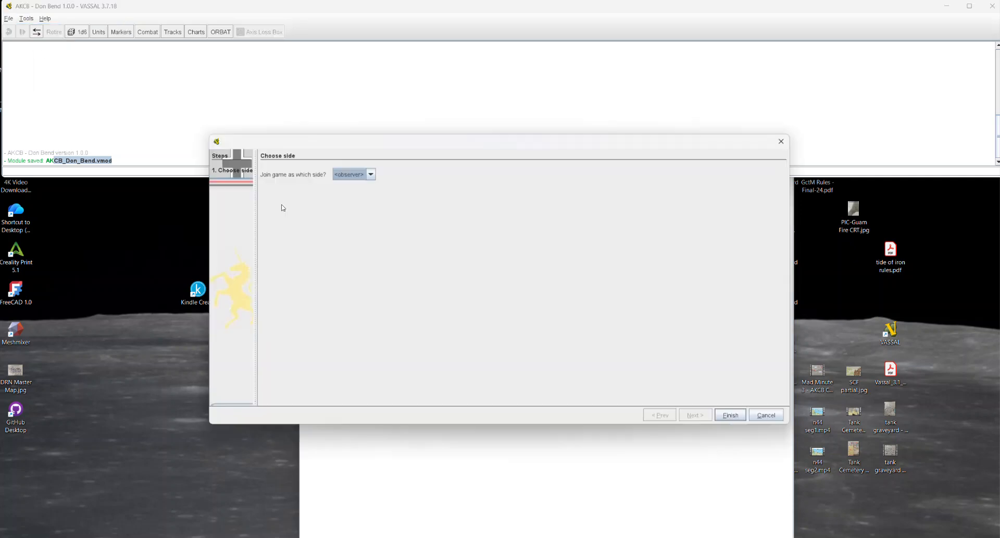
click(729, 414)
click(502, 285)
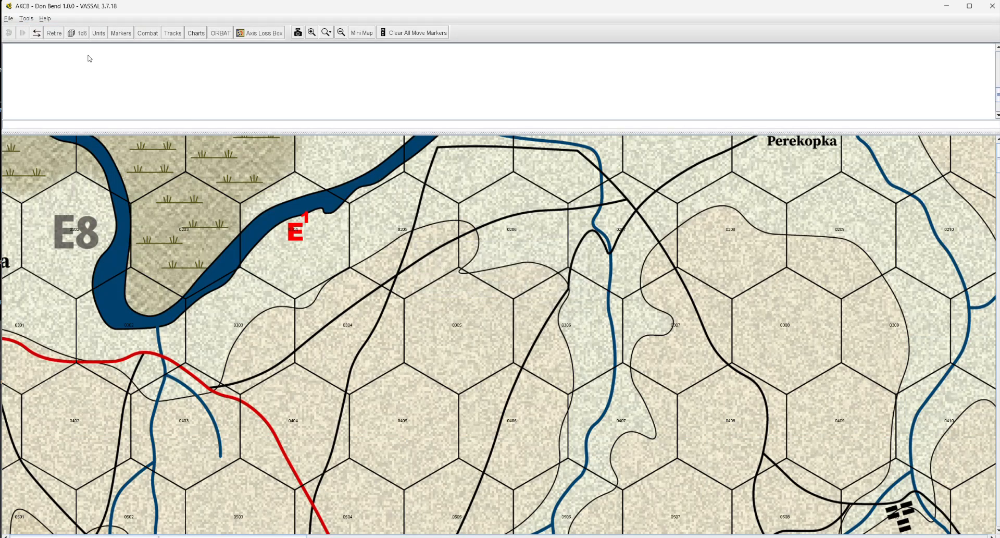
Step: Place a 3 Mot HQ counter from the Units palette in hex 0305 and test its Lose Step and Gain Step commands
click(99, 33)
drag(65, 86, 452, 322)
right_click(451, 322)
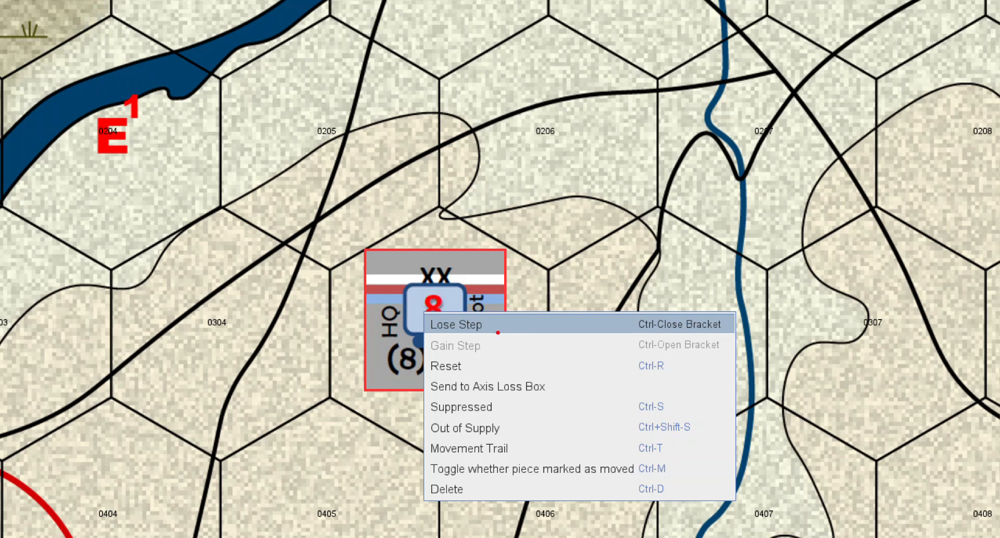
key(Escape)
right_click(475, 326)
click(493, 333)
right_click(474, 323)
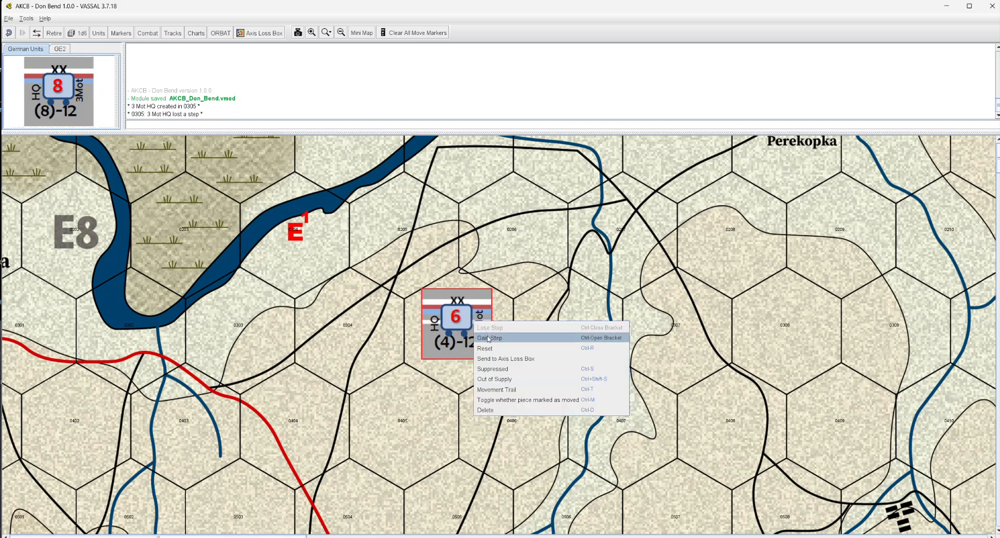
click(492, 334)
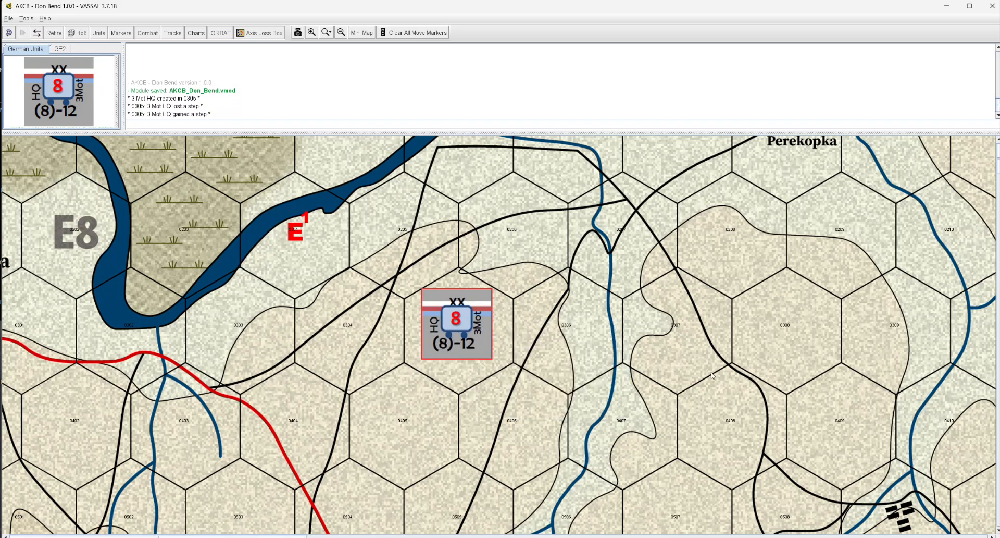
Step: Switch to the Module Editor and examine the name and image of the German Loss Box board
click(820, 502)
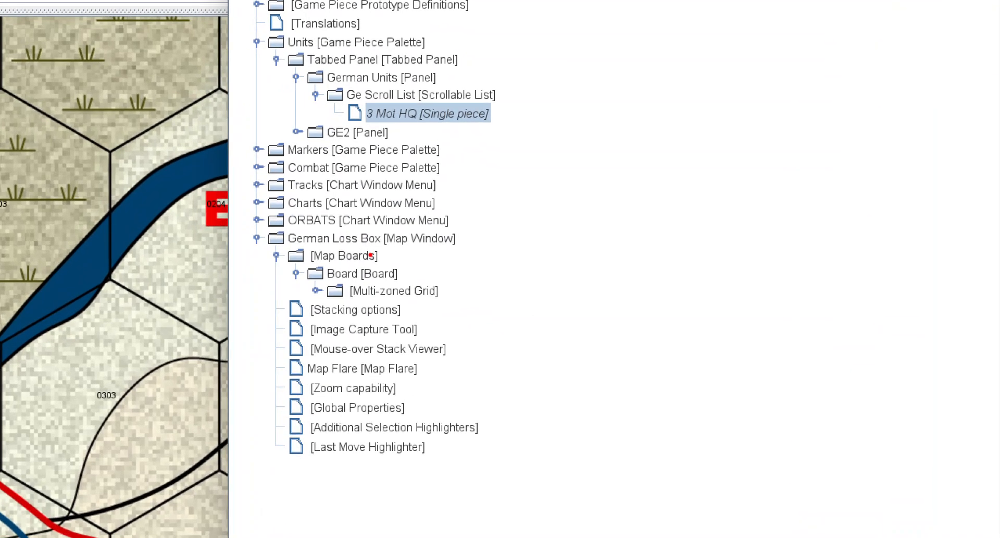
mouse_move(386, 226)
mouse_down()
mouse_move(297, 228)
mouse_move(417, 264)
mouse_up()
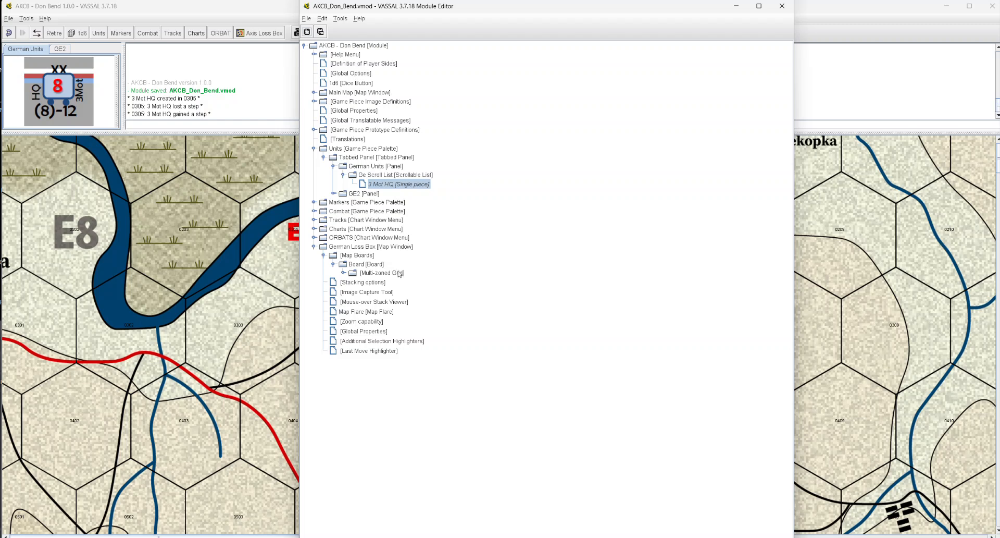
double_click(357, 264)
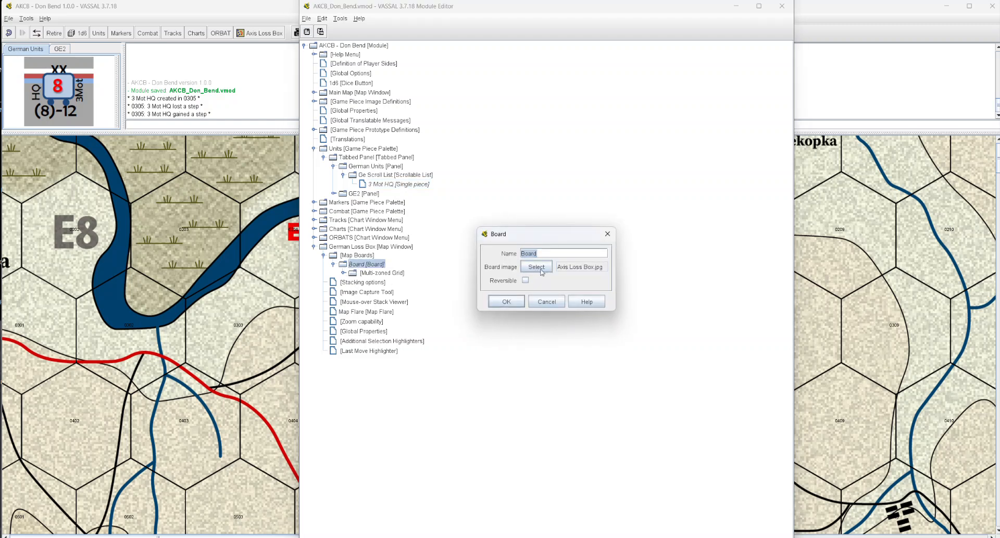
click(506, 302)
Step: Expand the German Loss Box's Multi-zoned Grid and examine the AxisLosses zone's shape around the Loss Box area, leaving it unchanged
click(343, 273)
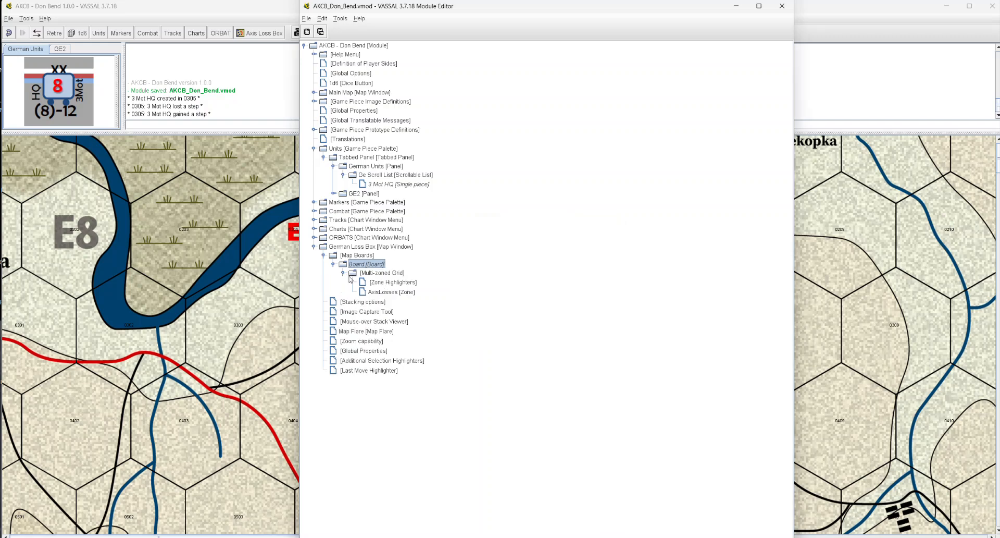
double_click(376, 292)
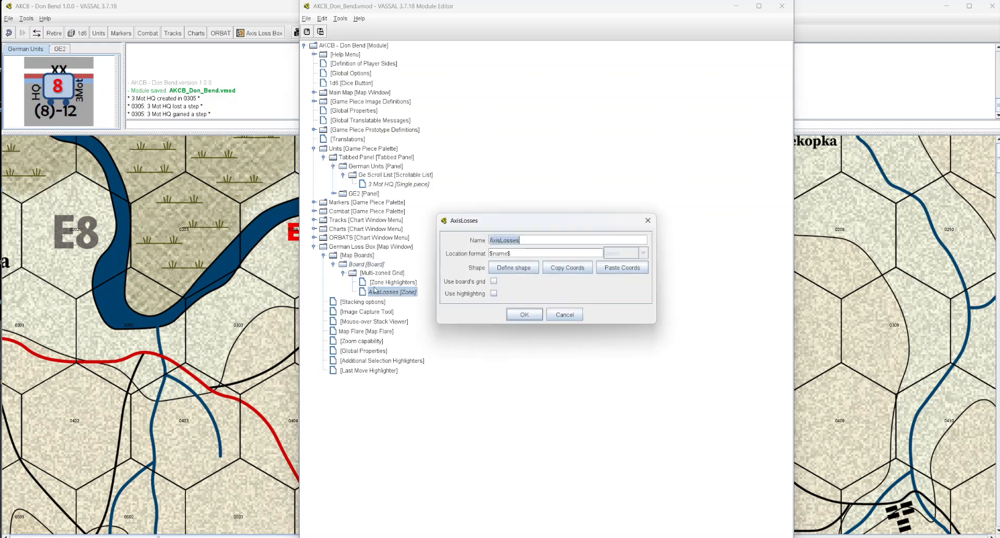
click(514, 267)
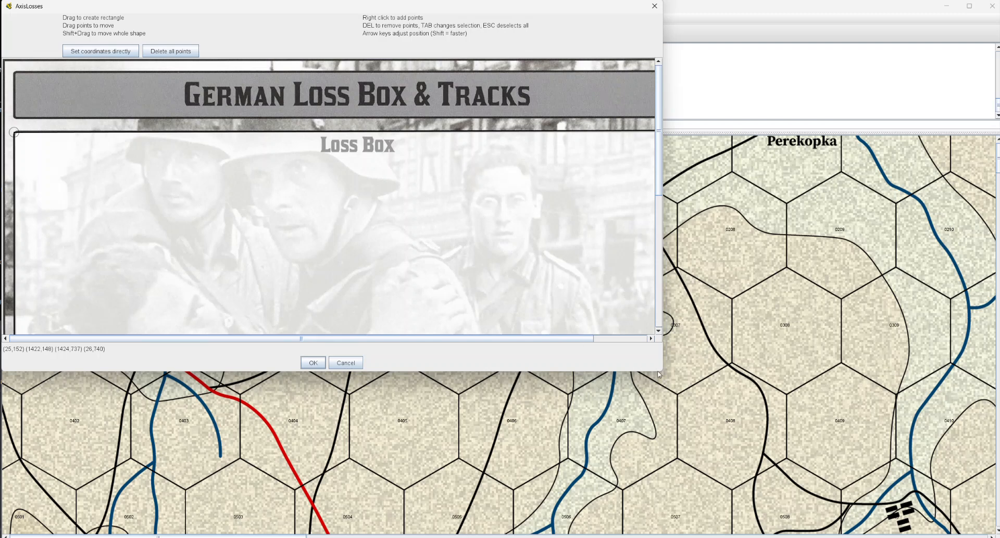
drag(660, 372, 902, 534)
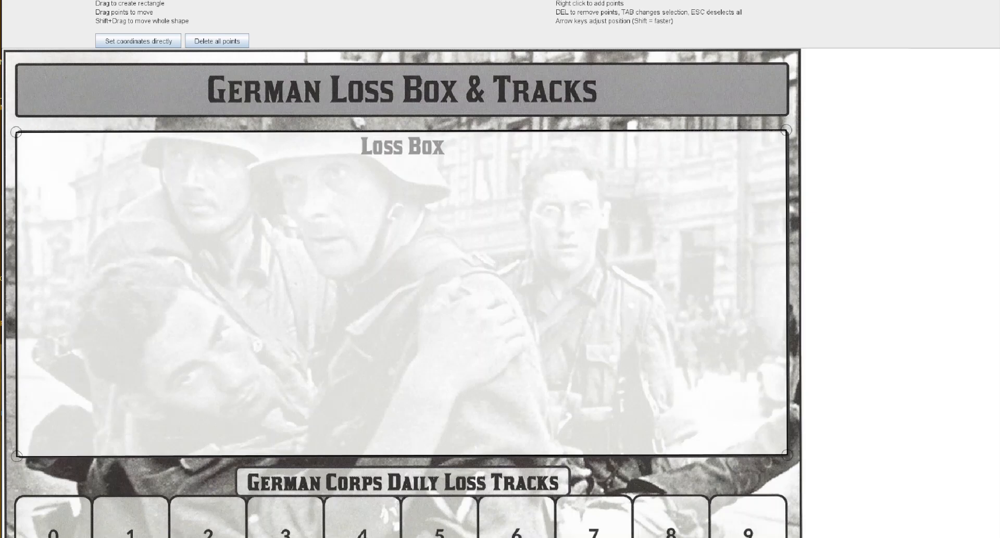
drag(30, 148, 144, 258)
mouse_move(95, 417)
mouse_down()
mouse_move(39, 444)
mouse_move(53, 446)
mouse_up()
mouse_move(734, 407)
mouse_down()
mouse_move(777, 448)
mouse_move(776, 436)
mouse_up()
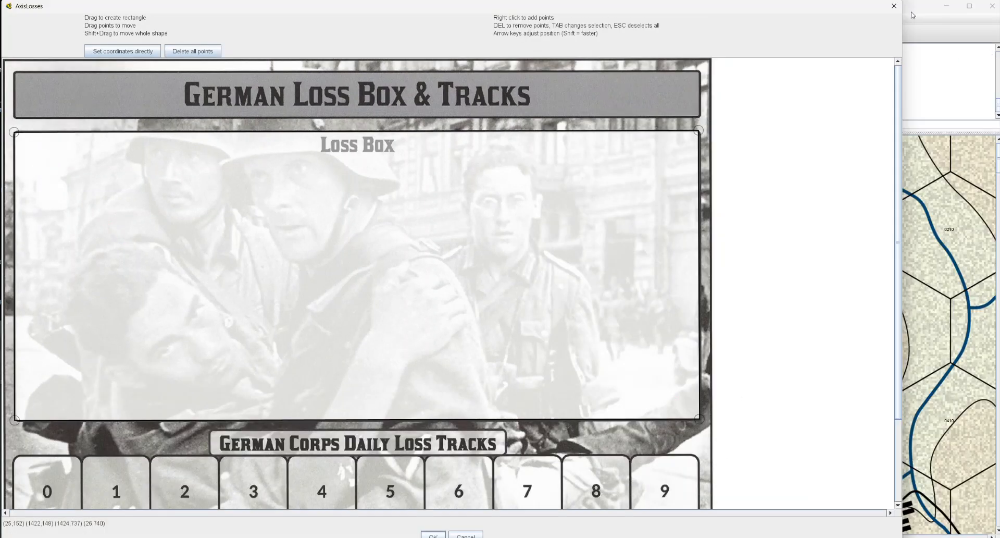
click(894, 6)
click(577, 314)
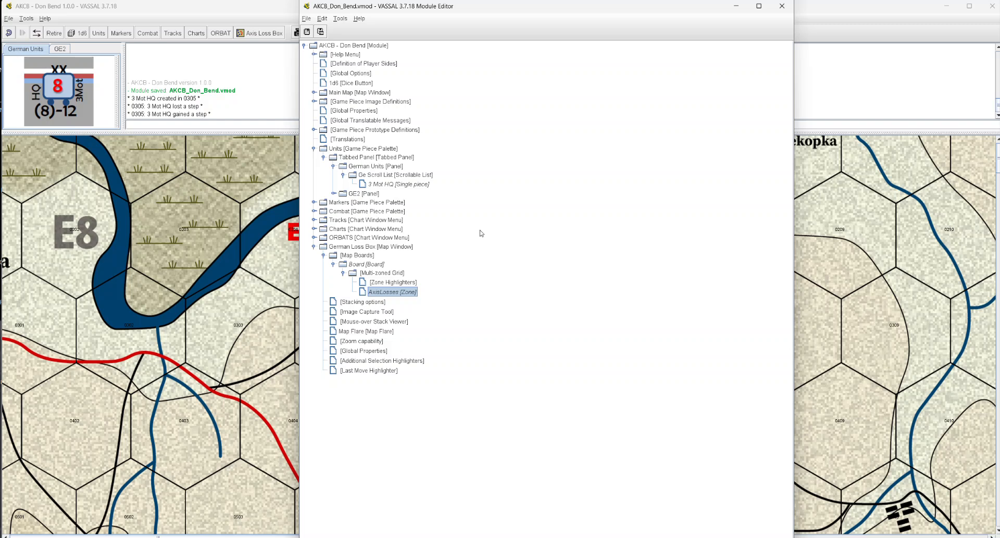
Step: Check which prototype the 3 Mot HQ piece uses and open the GermanGroundUnit prototype definition
double_click(380, 186)
click(547, 85)
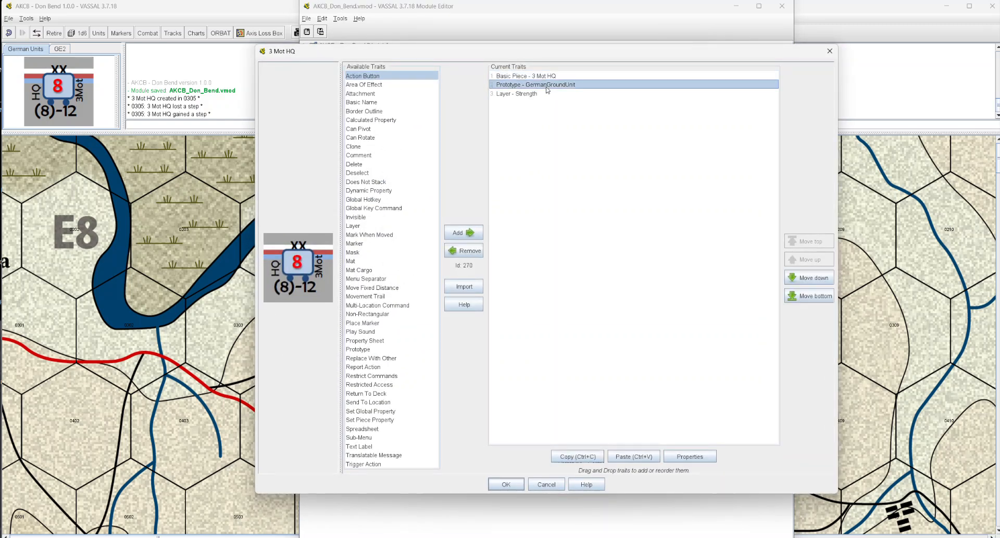
click(549, 485)
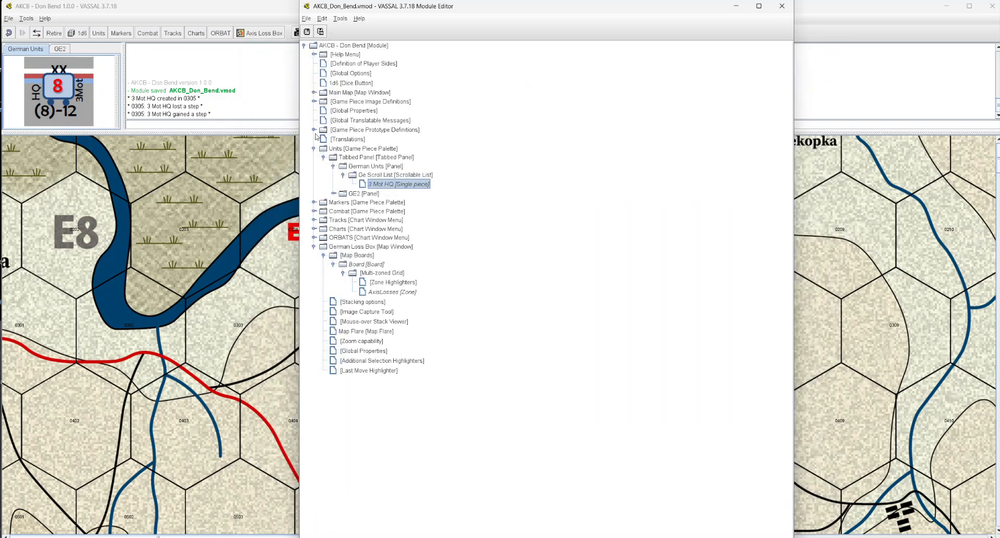
click(314, 131)
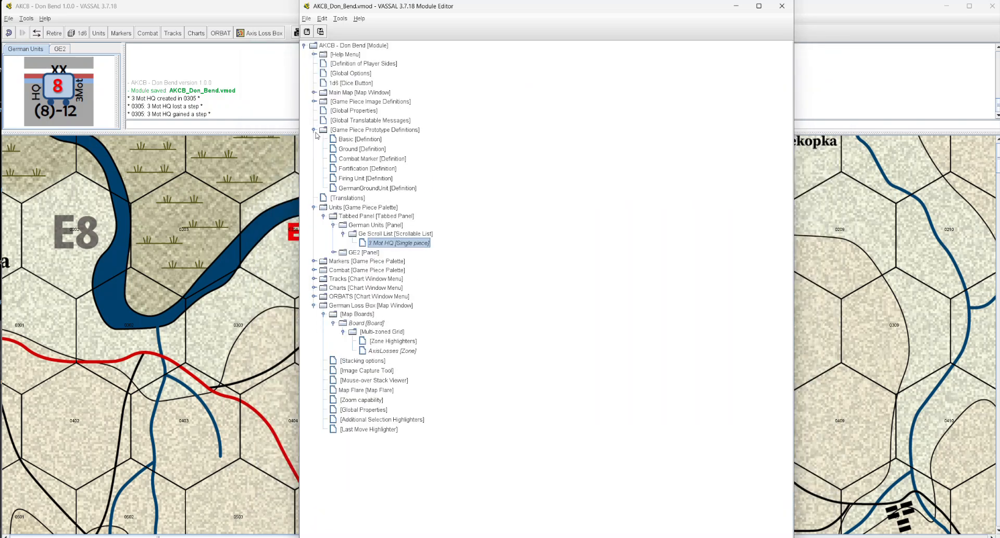
double_click(365, 188)
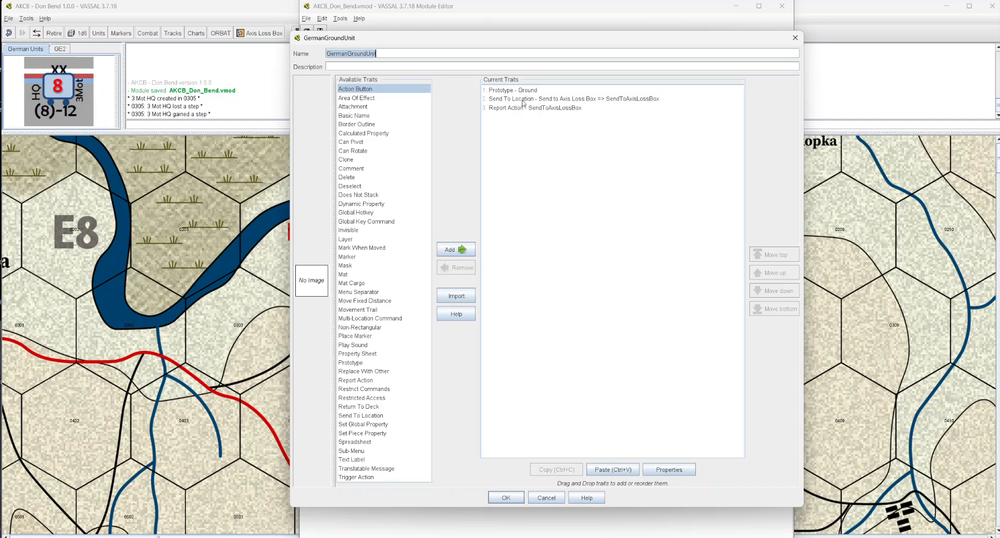
Step: Examine the GermanGroundUnit prototype's Send To Location trait, including its menu command, key command, destination map and zone
click(523, 99)
double_click(523, 100)
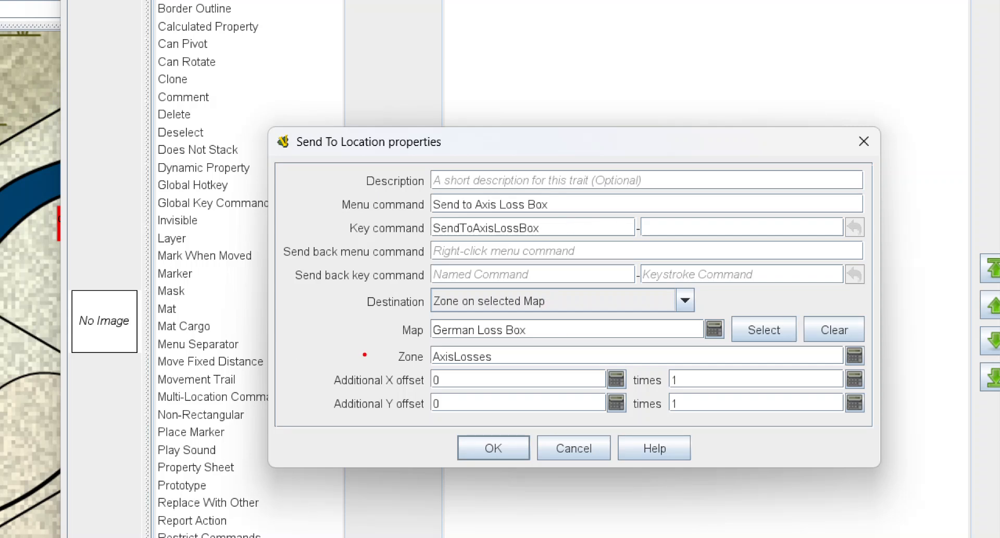
drag(344, 328, 442, 327)
drag(319, 367, 440, 362)
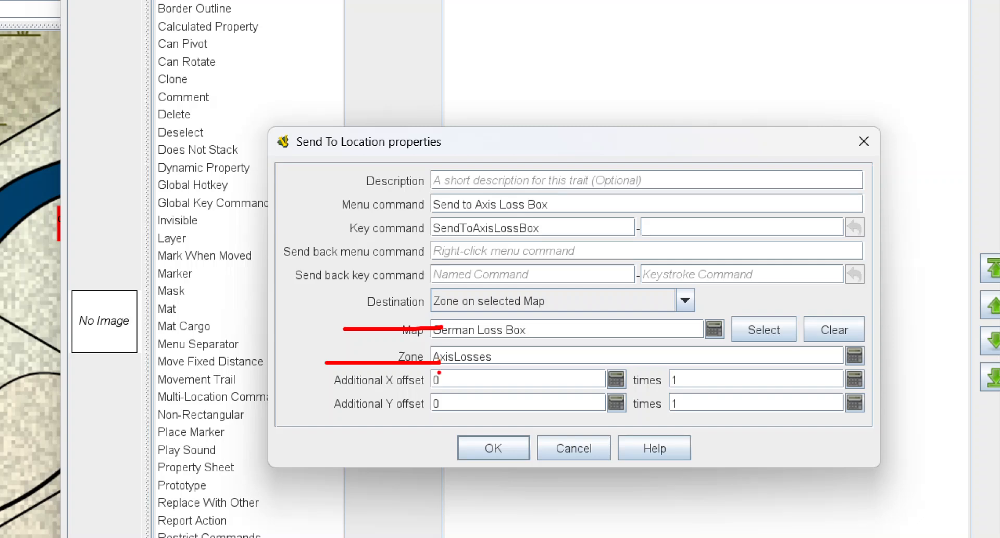
mouse_move(521, 217)
mouse_down()
mouse_move(467, 243)
mouse_move(545, 239)
mouse_up()
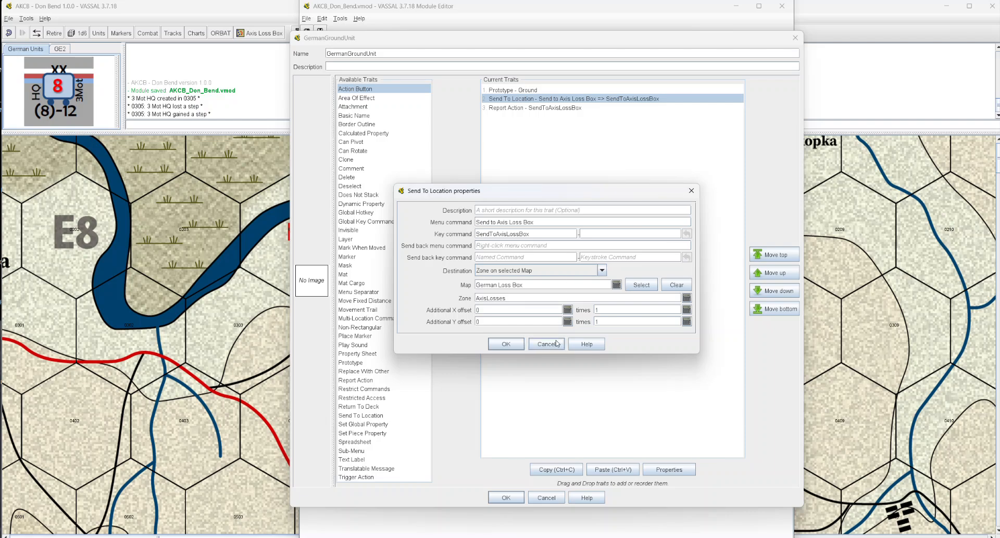
click(494, 448)
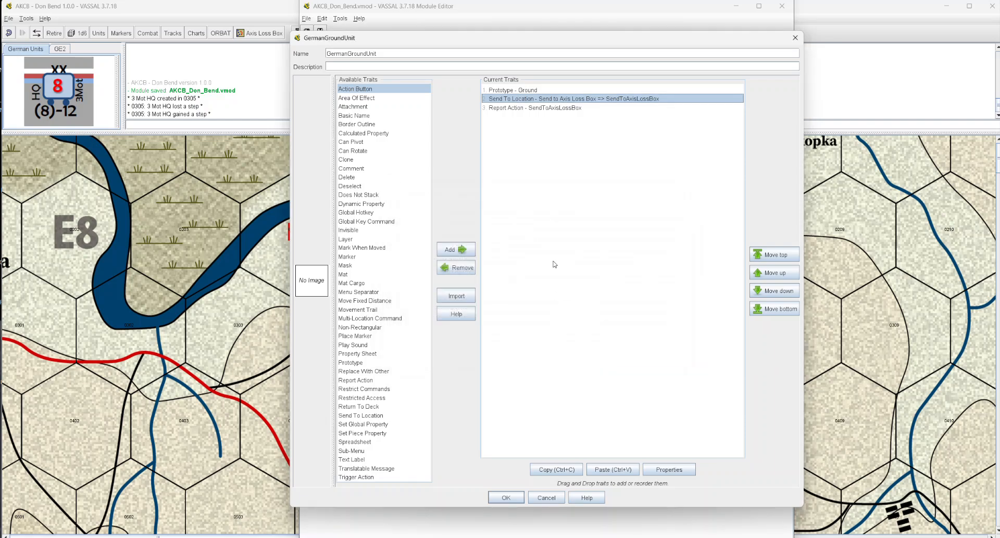
Step: Examine the key command and report format of the GermanGroundUnit prototype's Report Action trait, and close the prototype without changes
double_click(546, 108)
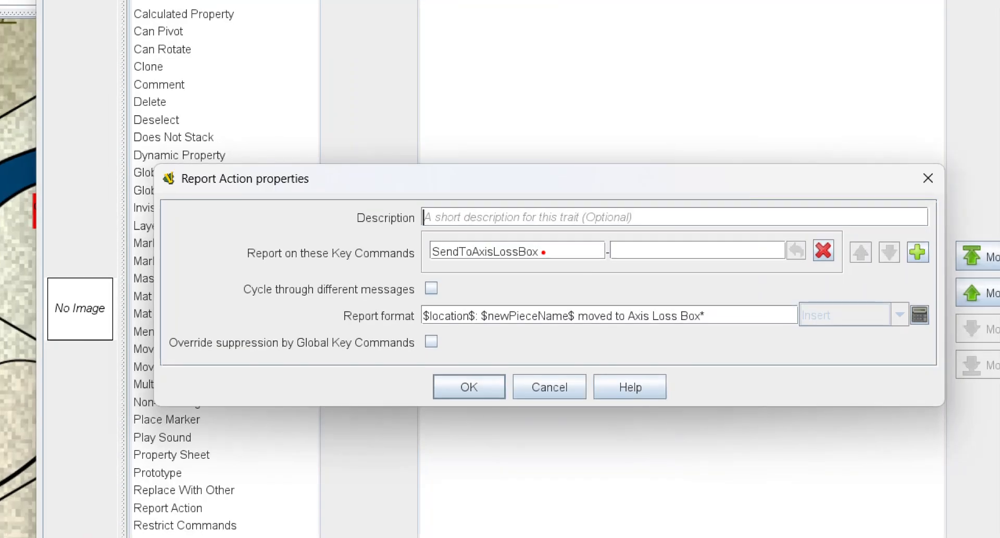
drag(544, 244, 554, 253)
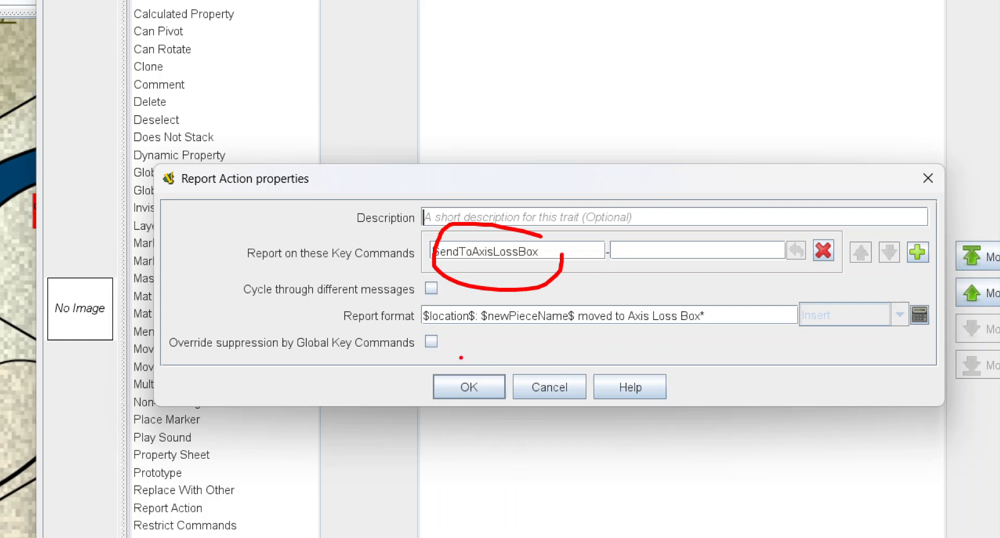
drag(425, 328, 716, 340)
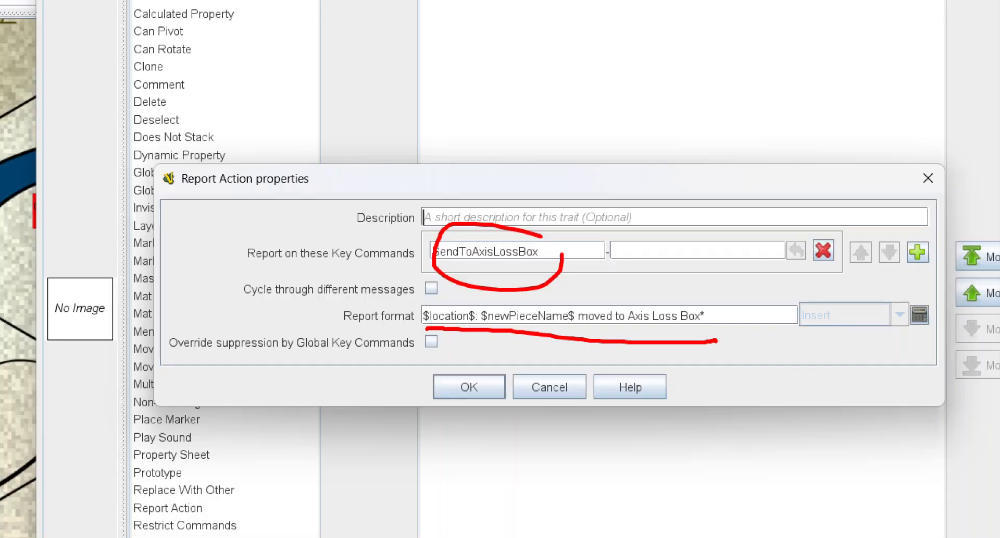
key(Escape)
click(564, 319)
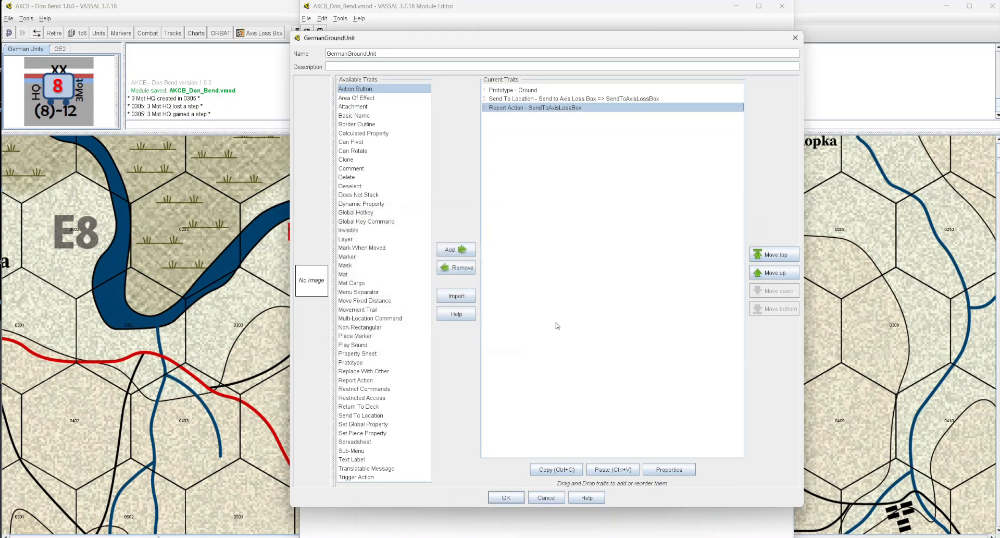
click(554, 499)
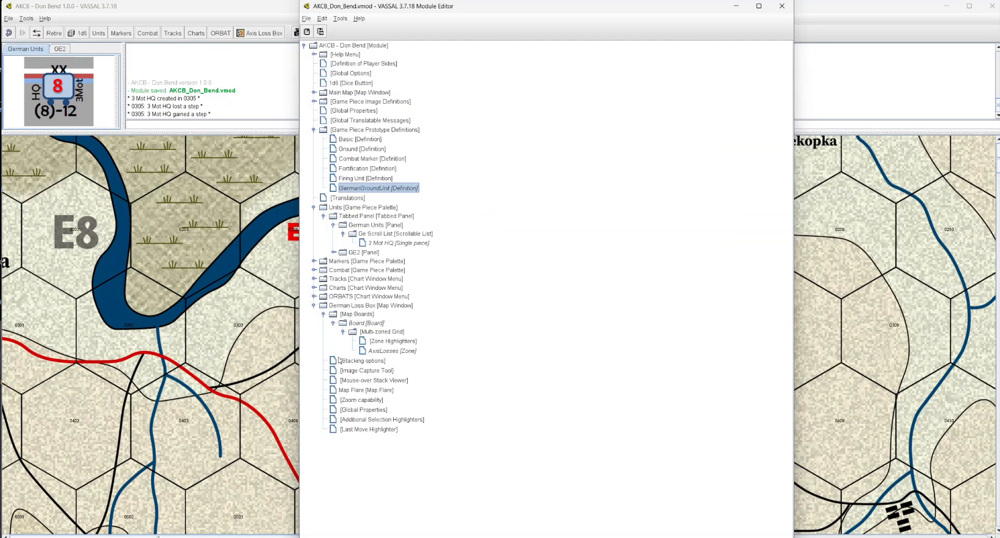
Step: Send the 3 Mot HQ counter in hex 0305 to the Axis Loss Box, check the chat report, and undo the move
click(883, 90)
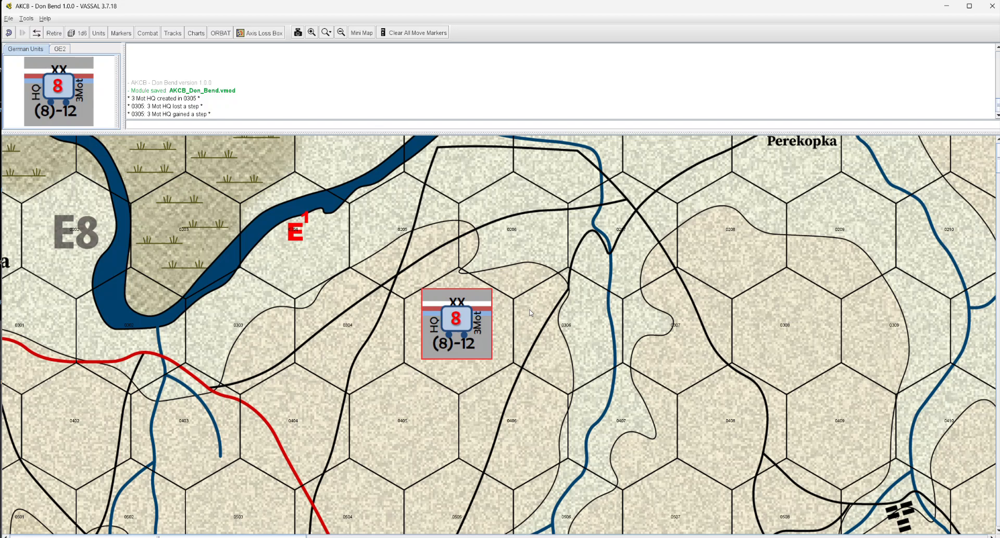
right_click(488, 313)
click(529, 352)
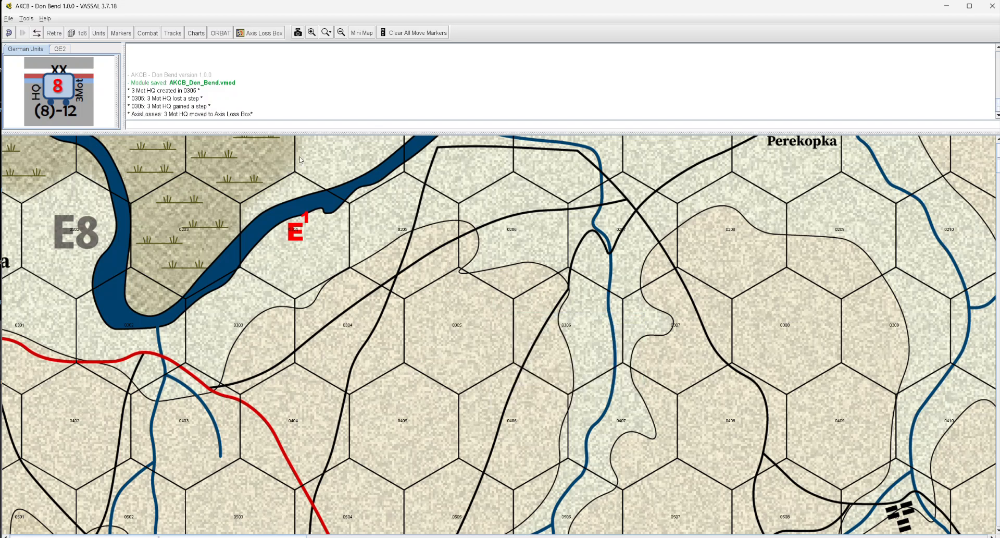
drag(279, 113, 106, 111)
click(9, 33)
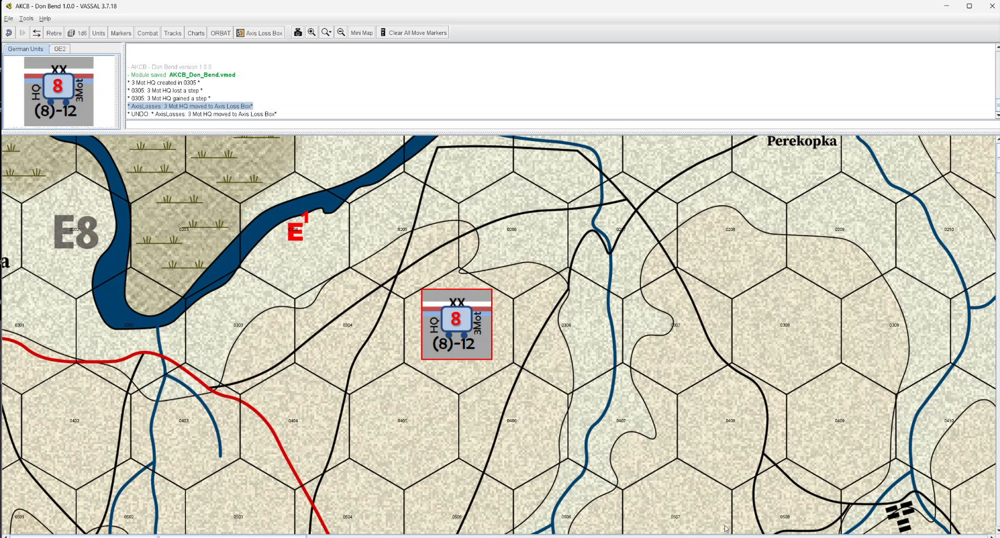
Step: Switch to the Module Editor and check which prototype the GermanGroundUnit definition builds on, leaving the definition unchanged
mouse_move(782, 537)
click(829, 495)
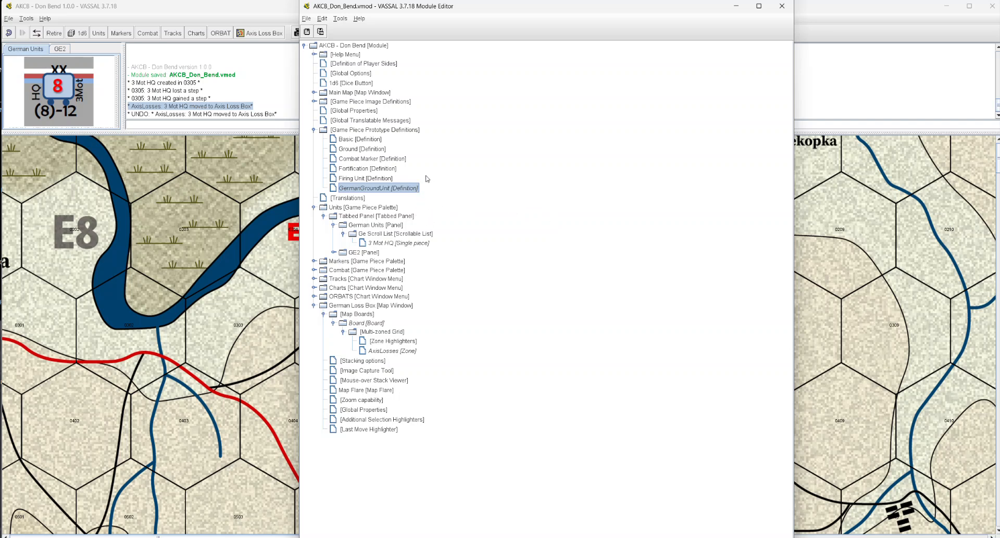
click(375, 131)
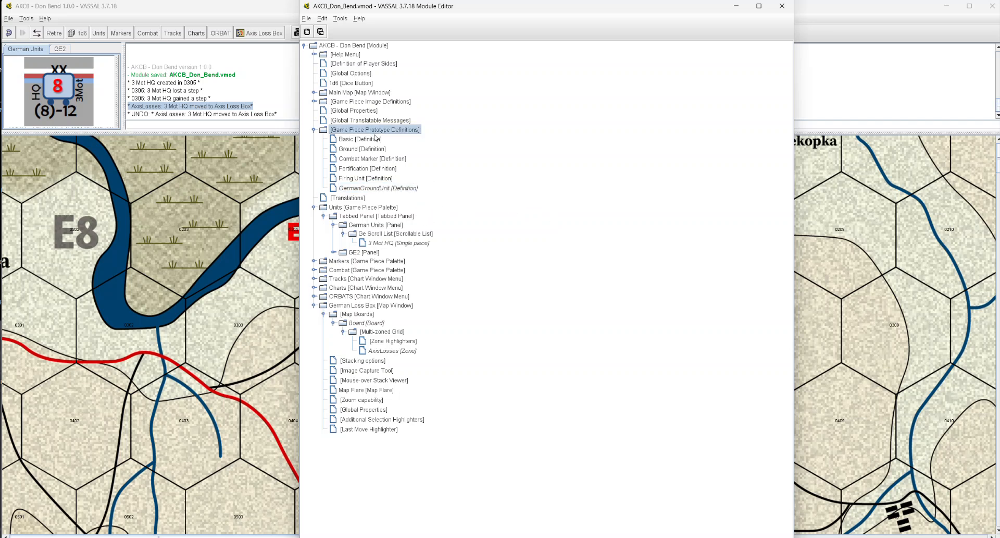
double_click(381, 189)
click(517, 98)
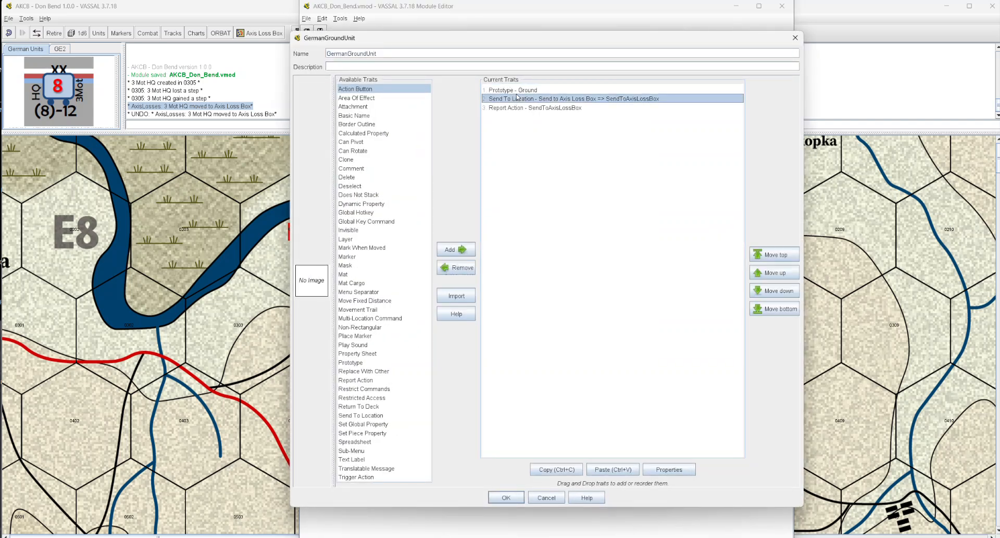
click(520, 91)
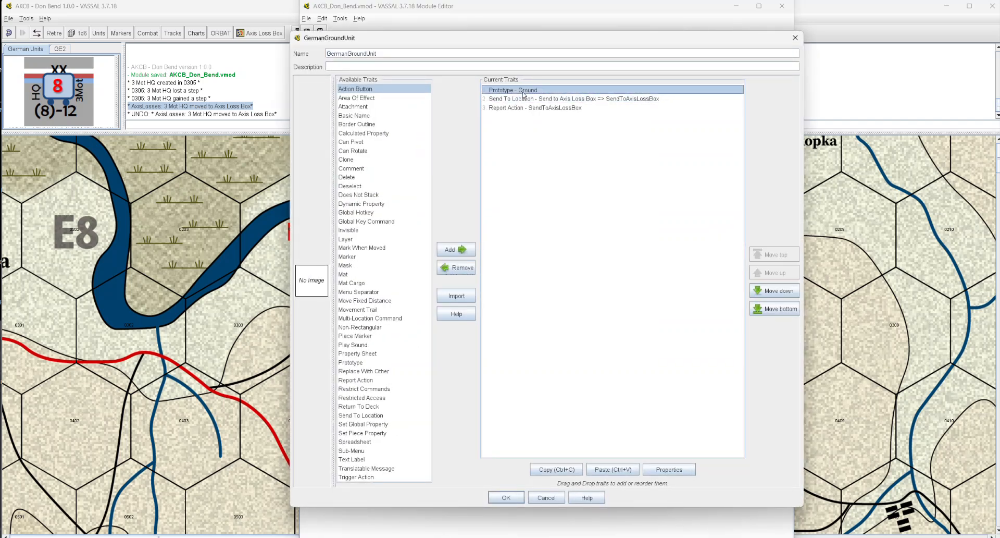
click(555, 503)
Step: Review the Ground prototype's traits, including its step reports, movement trail and the supply and suppression layers, and close it without changes
double_click(365, 150)
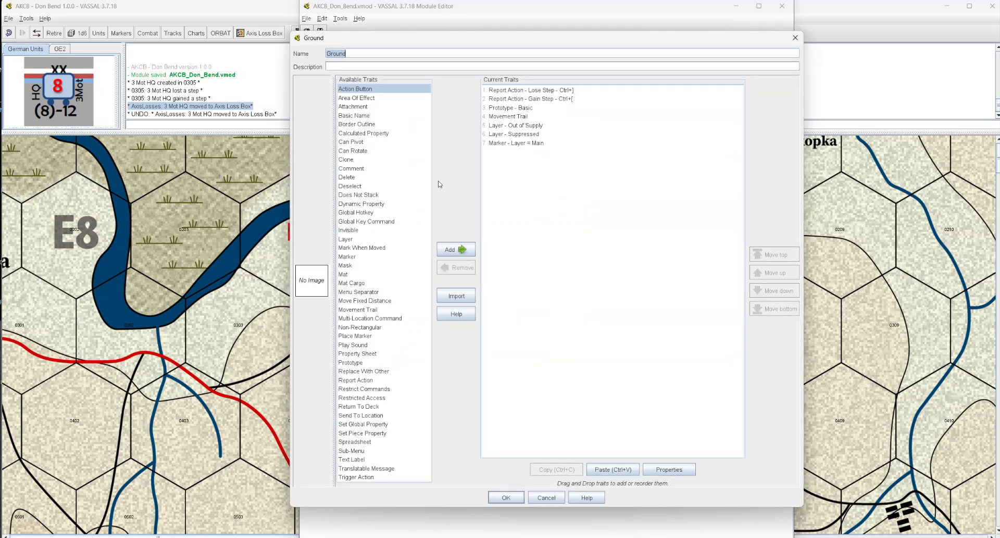
click(533, 94)
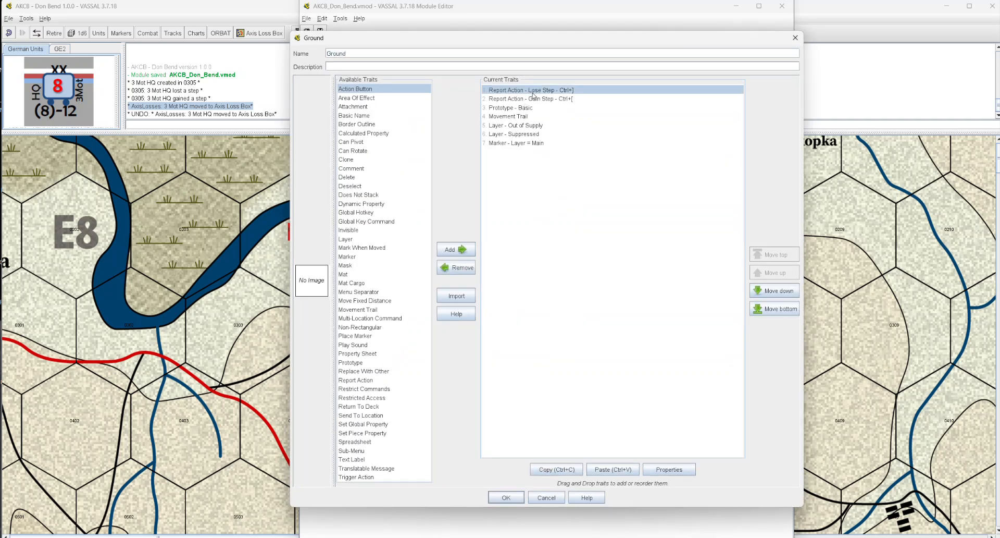
click(537, 99)
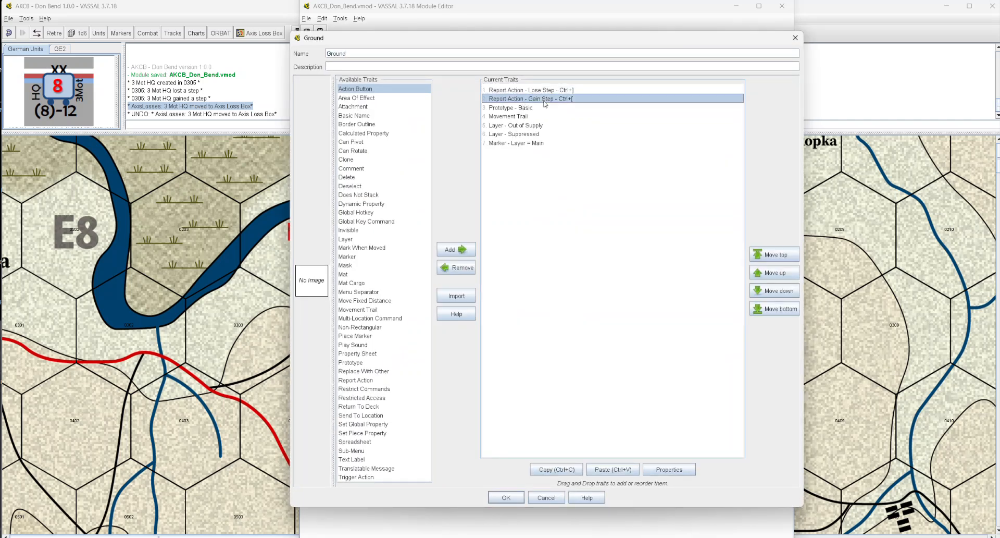
click(523, 118)
click(526, 127)
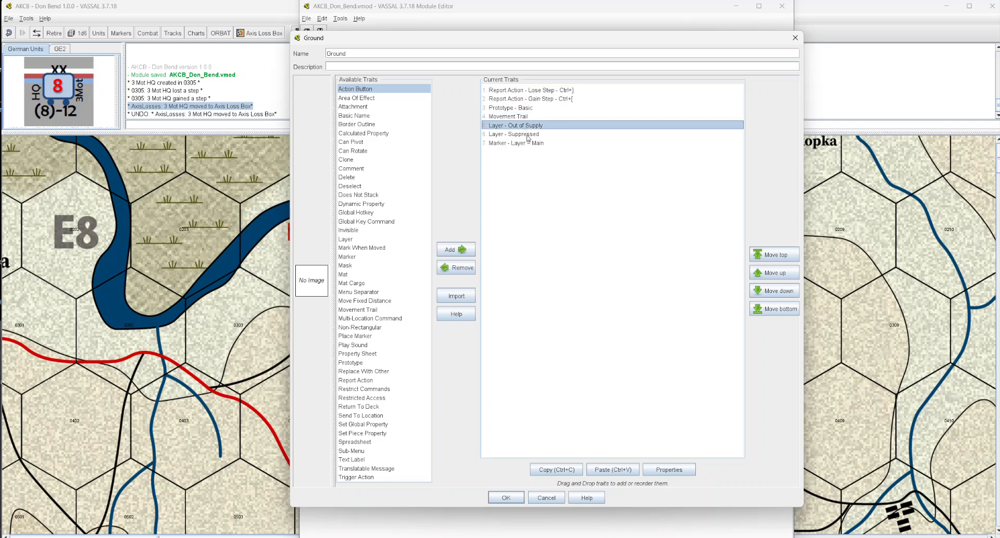
click(527, 135)
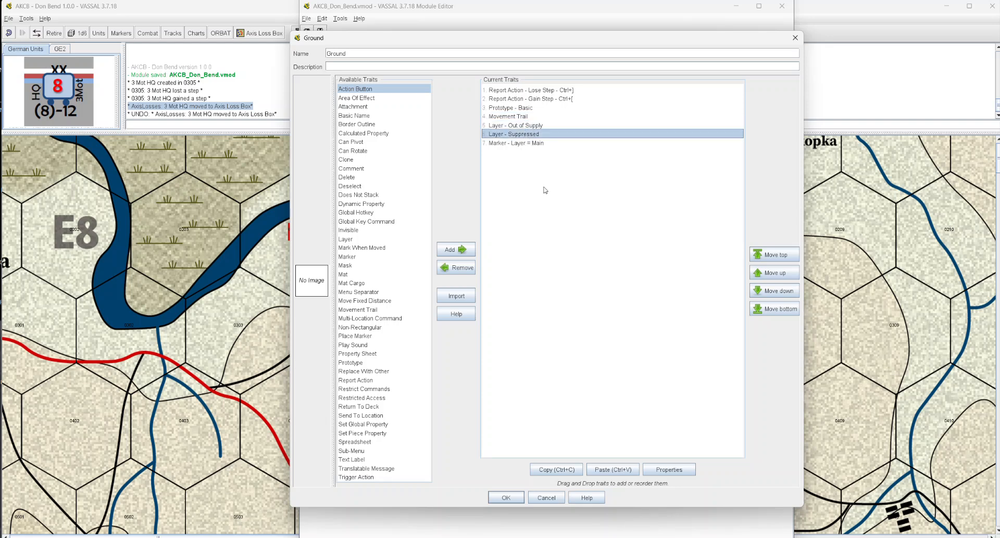
click(543, 500)
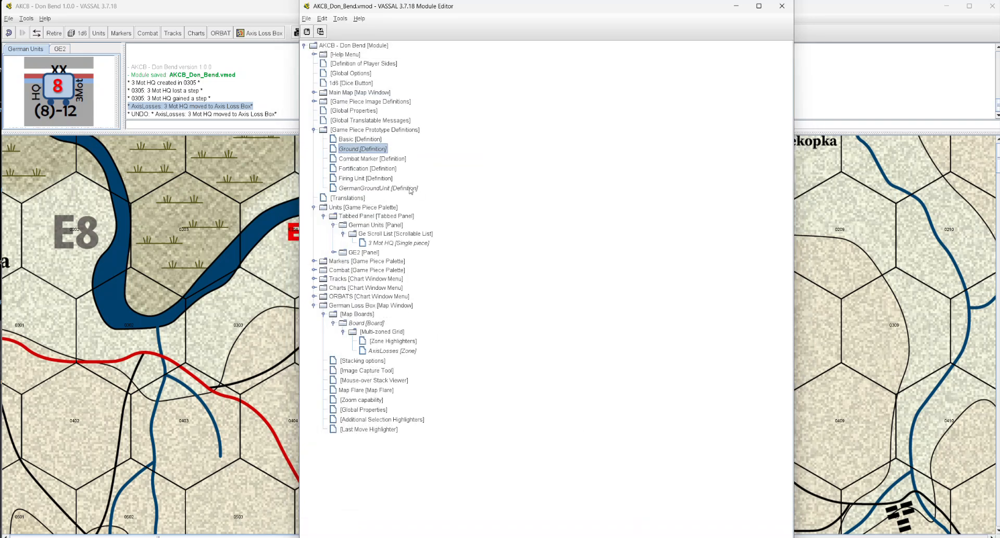
Step: Review the Basic prototype's Delete, Mark When Moved and Report Action traits, and close it without changes
double_click(358, 140)
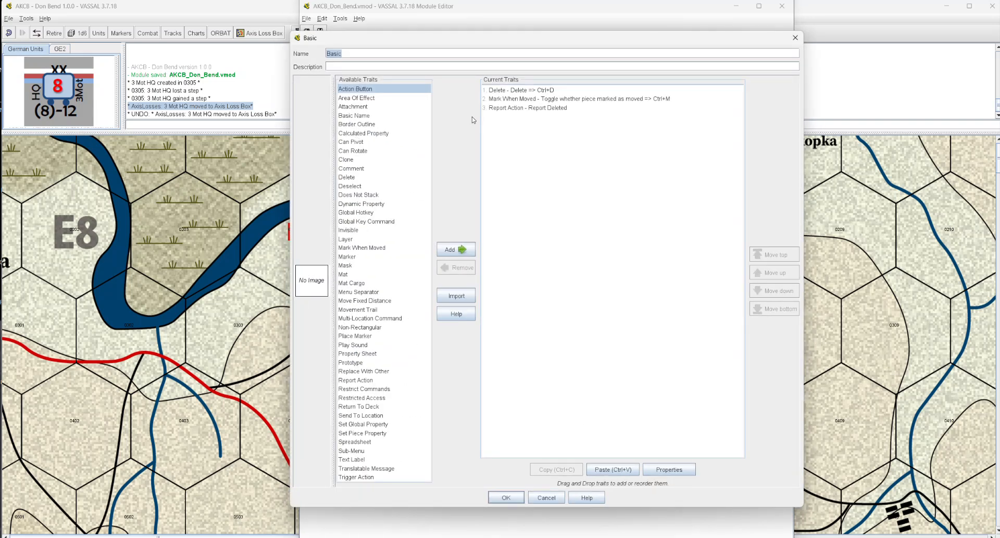
click(505, 90)
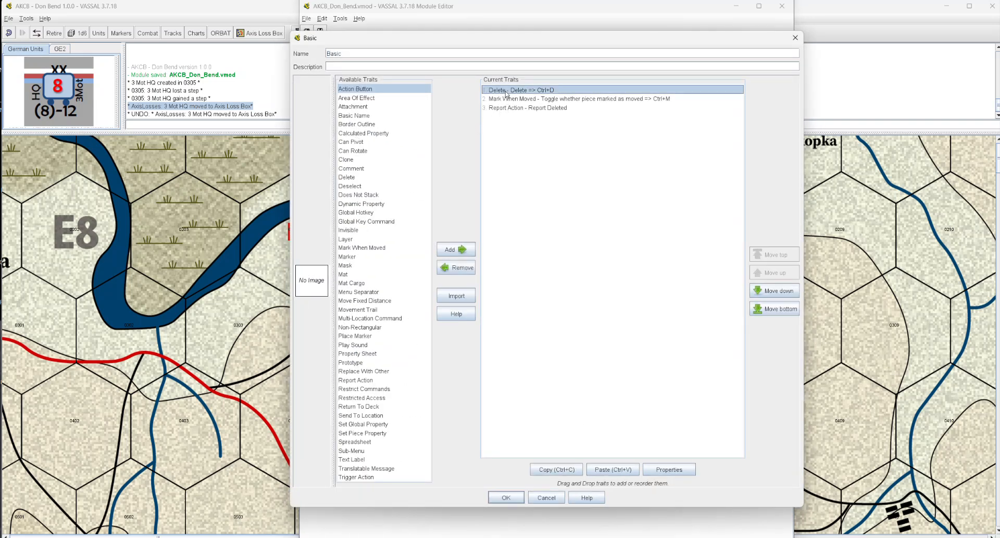
click(512, 101)
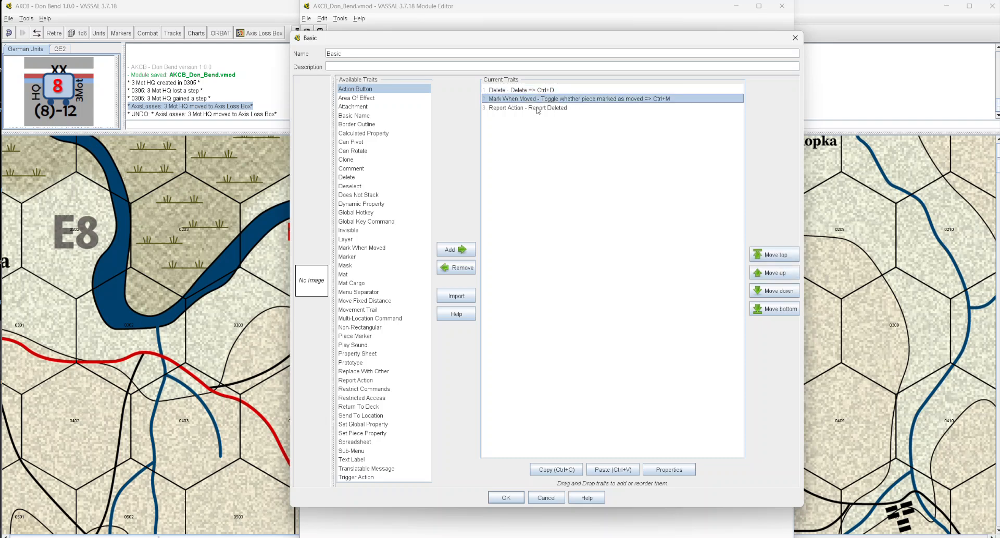
click(528, 109)
click(547, 497)
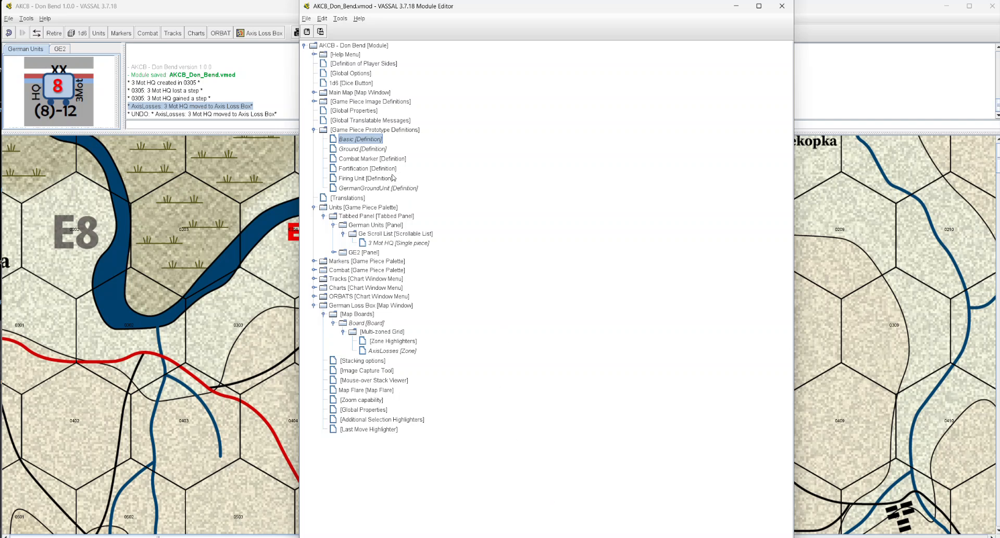
Step: Check how the 3 Mot HQ piece references the GermanGroundUnit prototype in its trait list, and close the piece without changes
click(367, 190)
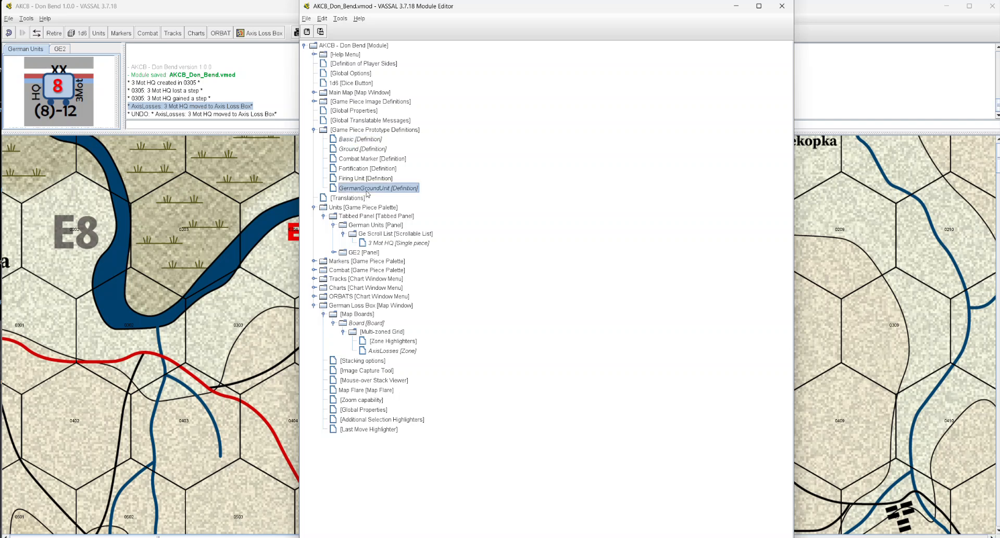
double_click(390, 243)
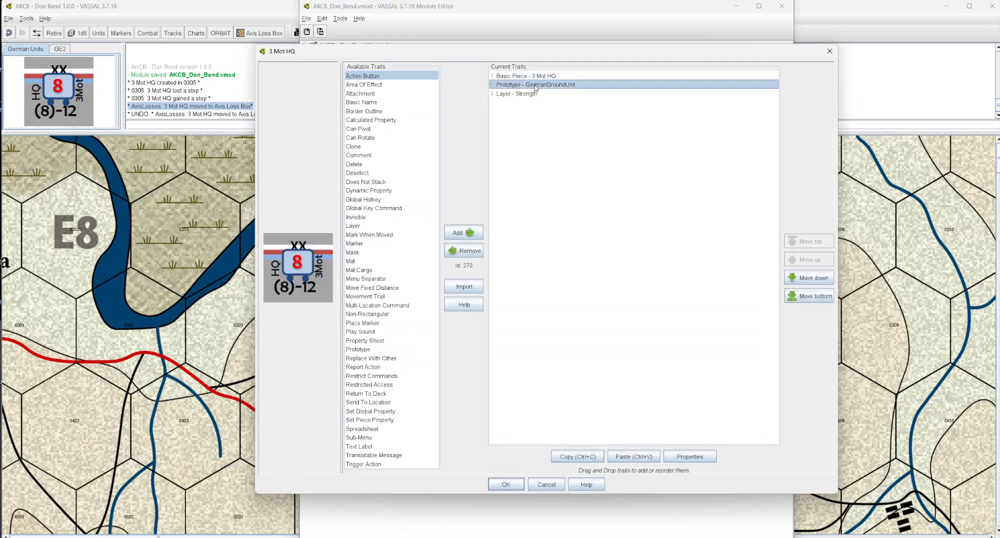
click(830, 50)
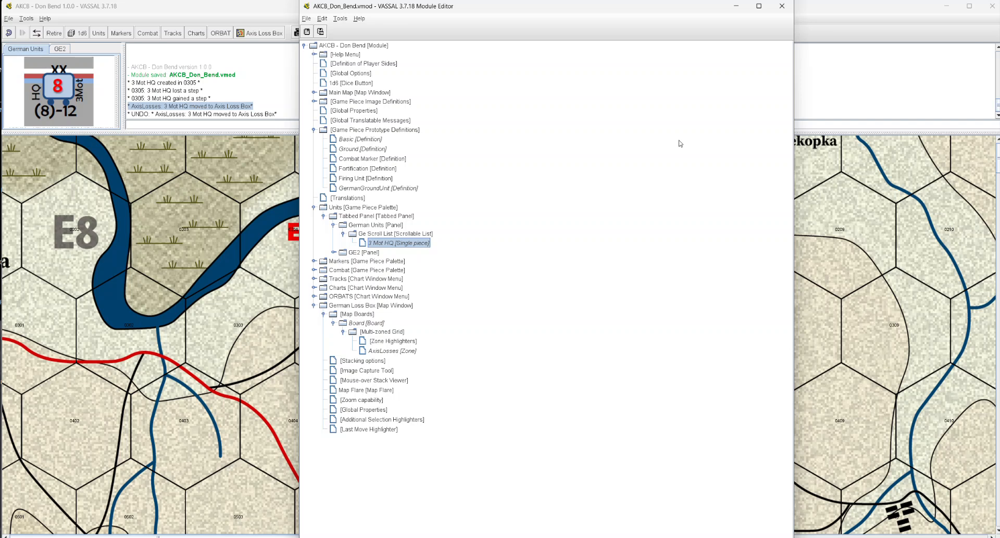
double_click(408, 244)
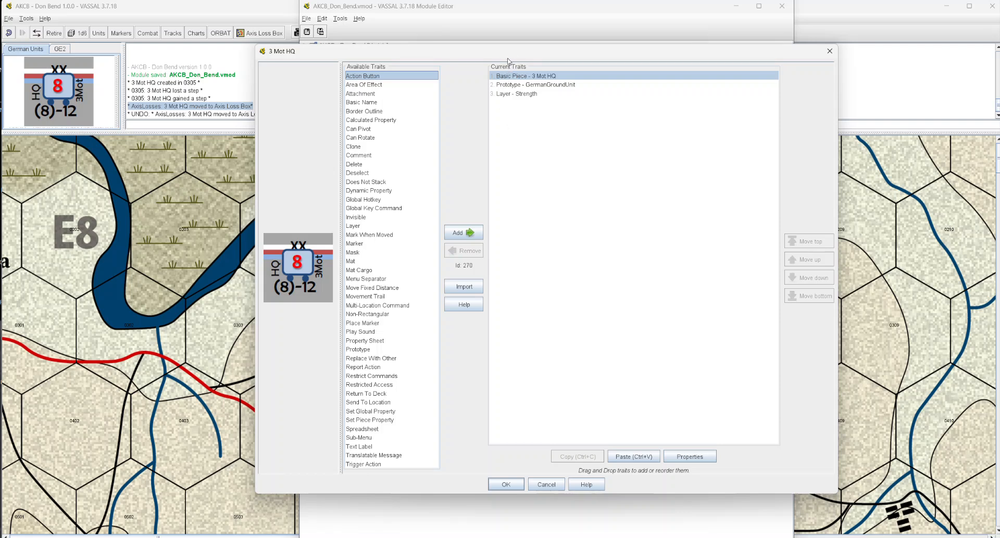
click(521, 87)
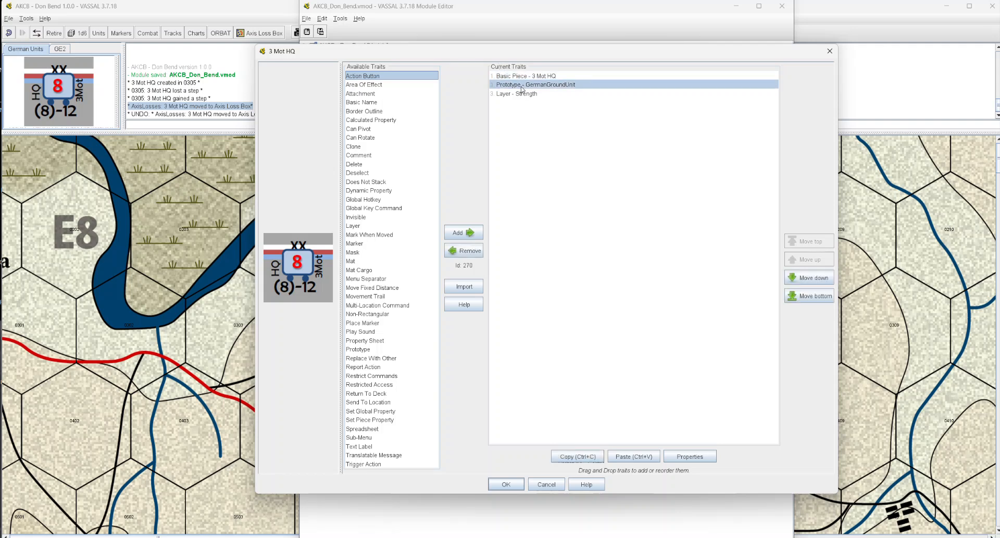
click(829, 51)
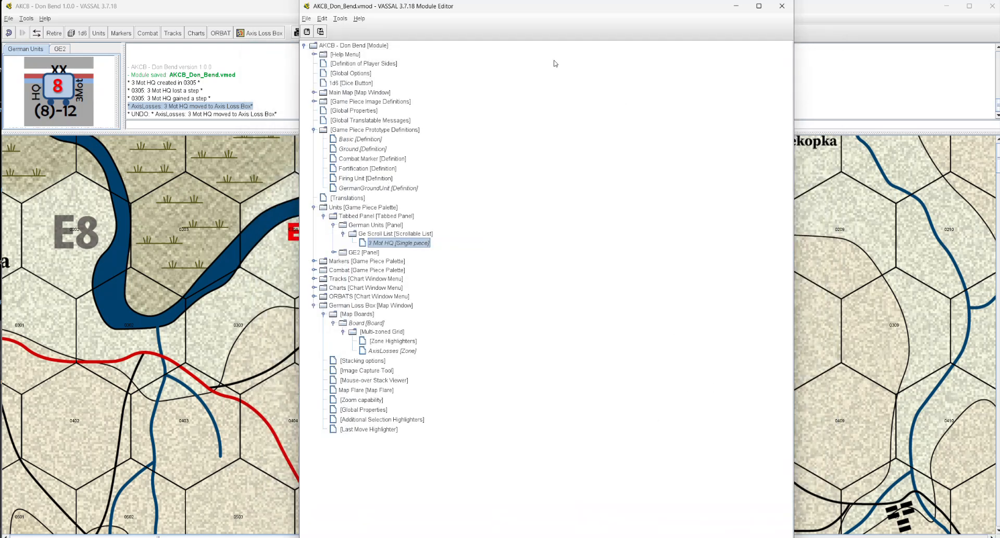